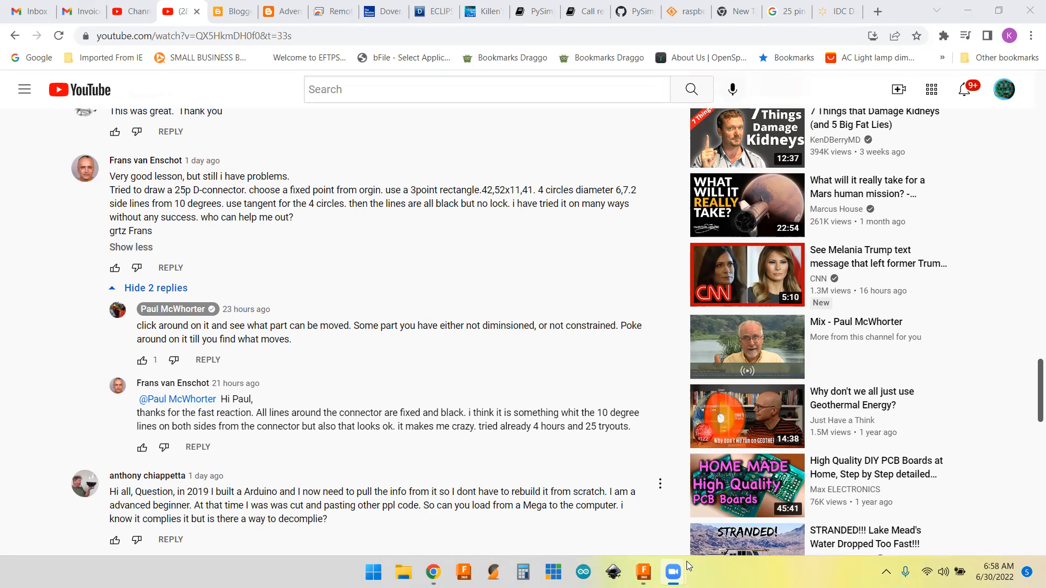
# - Switch to Fusion 360 and change the untitled design's active units to Millimeter
pyautogui.moveTo(644, 572)
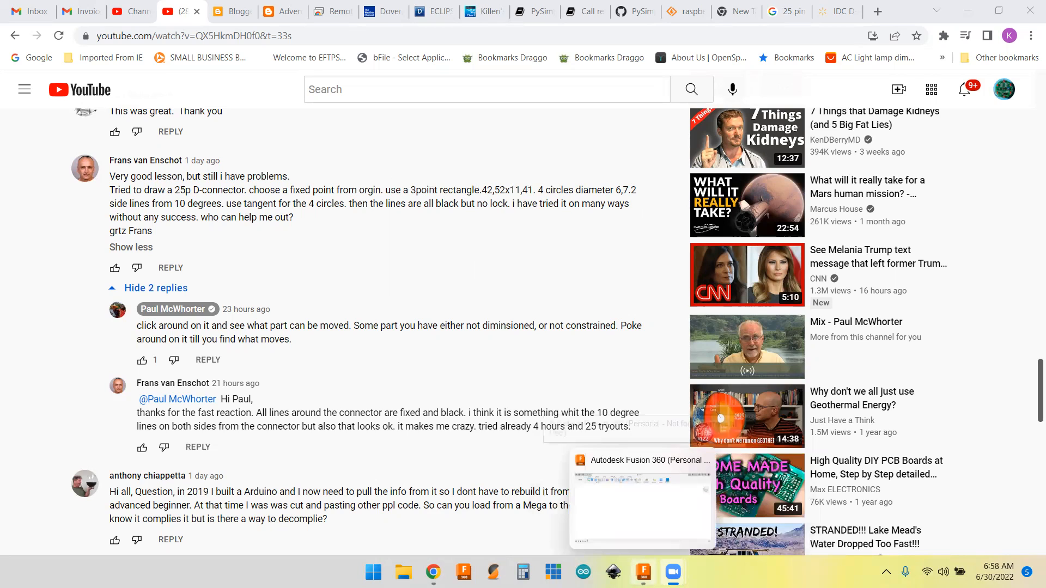
pyautogui.click(643, 504)
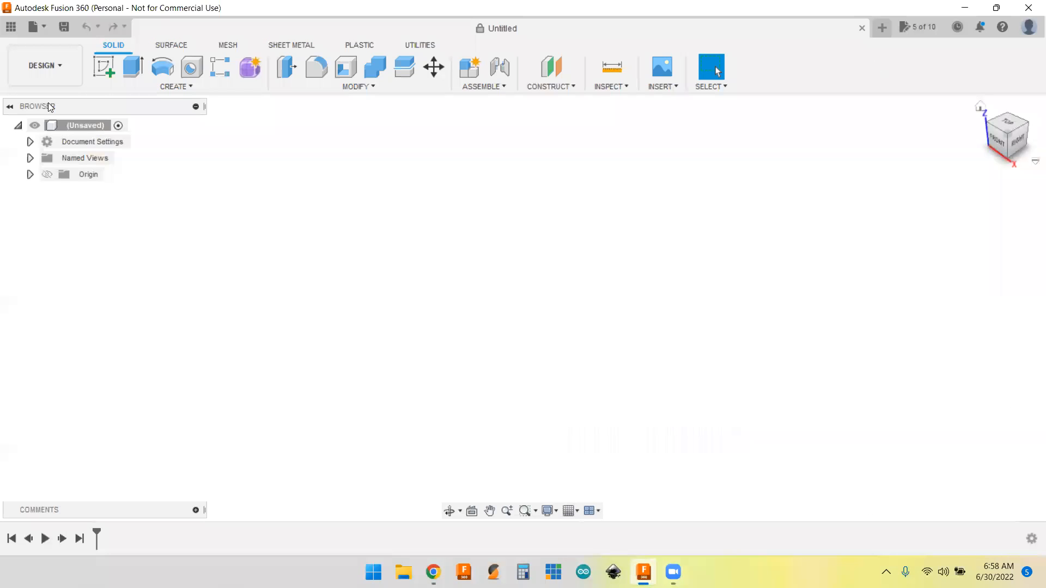
pyautogui.click(30, 142)
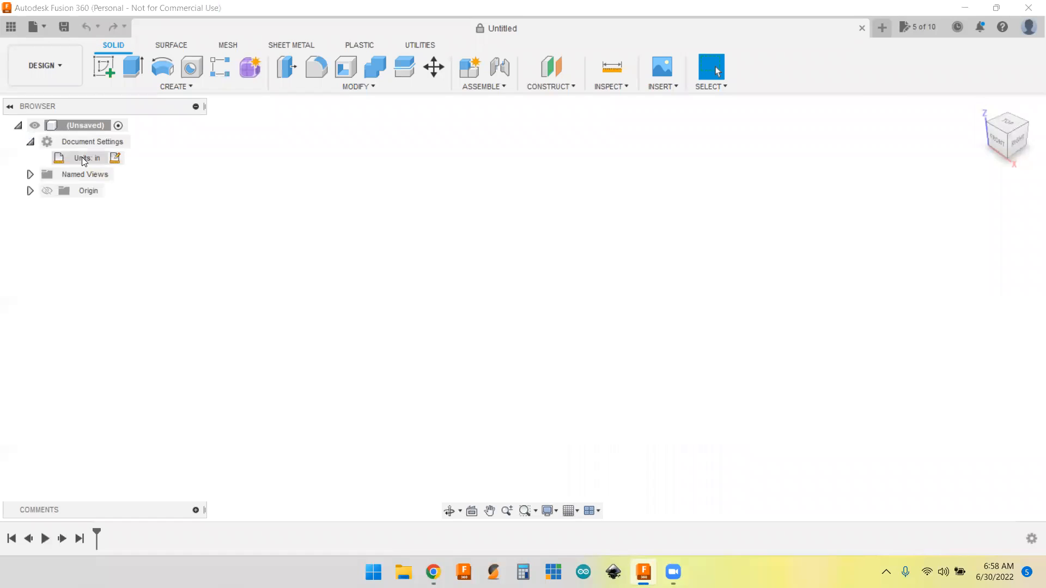
pyautogui.click(115, 159)
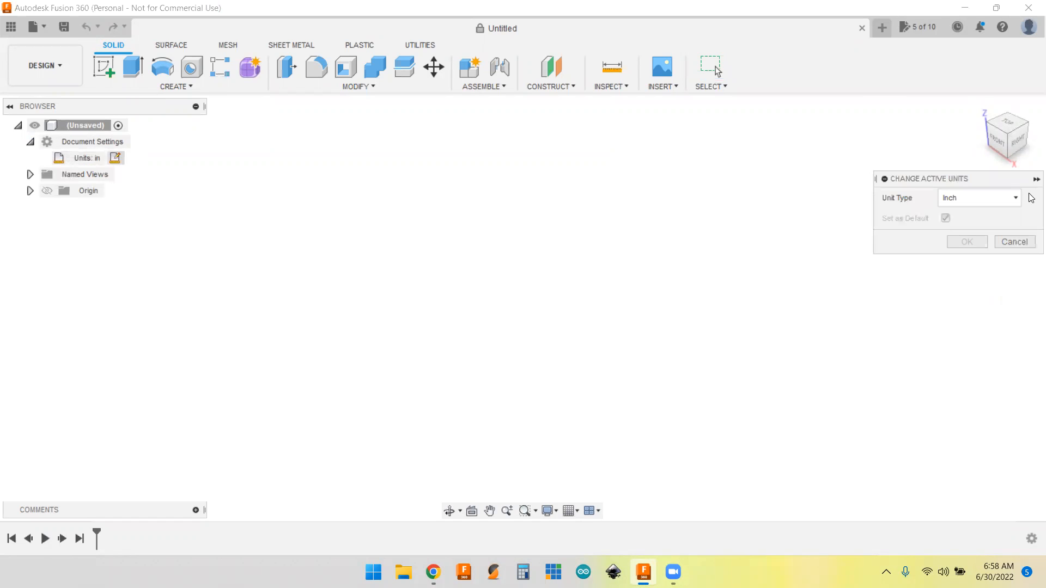
pyautogui.click(1016, 198)
pyautogui.click(965, 231)
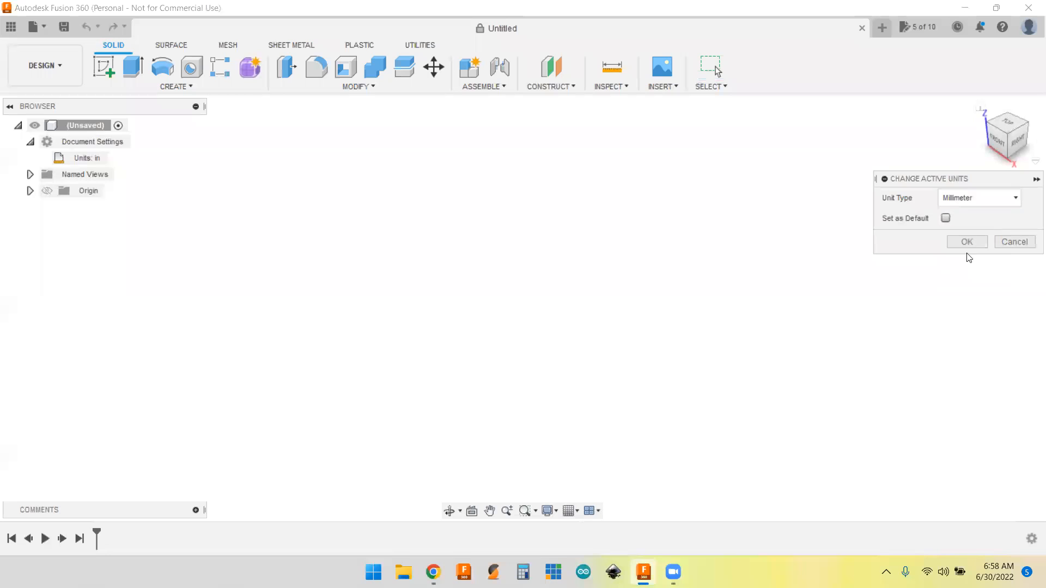
pyautogui.click(970, 241)
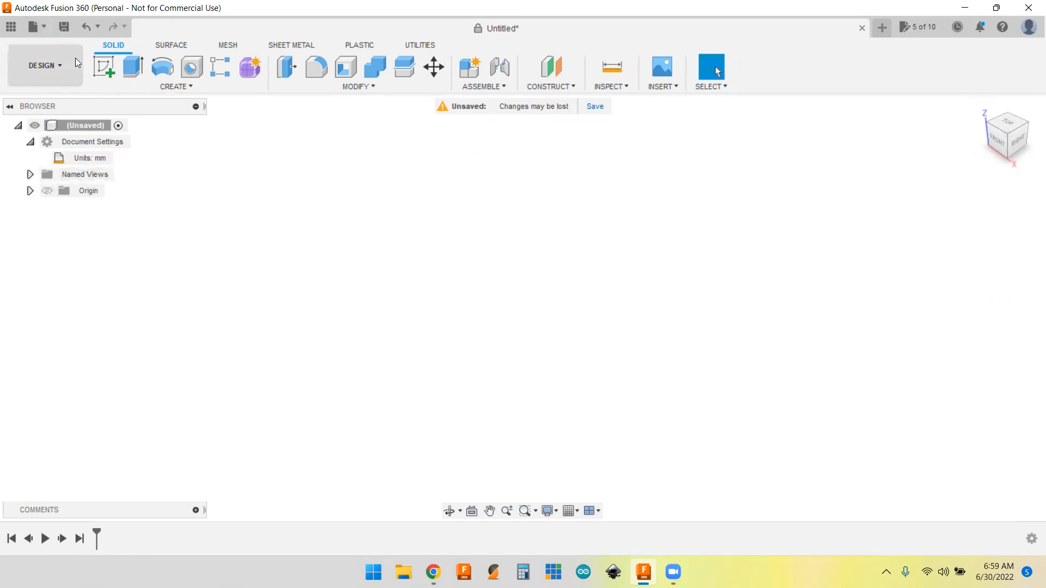
# - Start a sketch on the horizontal XY plane and draw a center rectangle 42 mm wide and 11 mm high centred on the origin
pyautogui.click(104, 64)
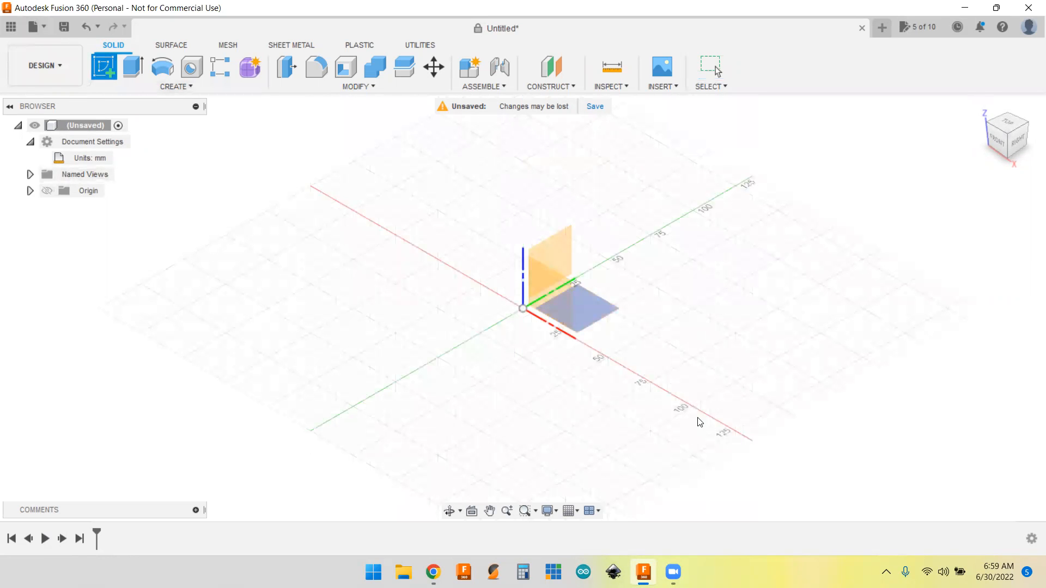
pyautogui.click(595, 309)
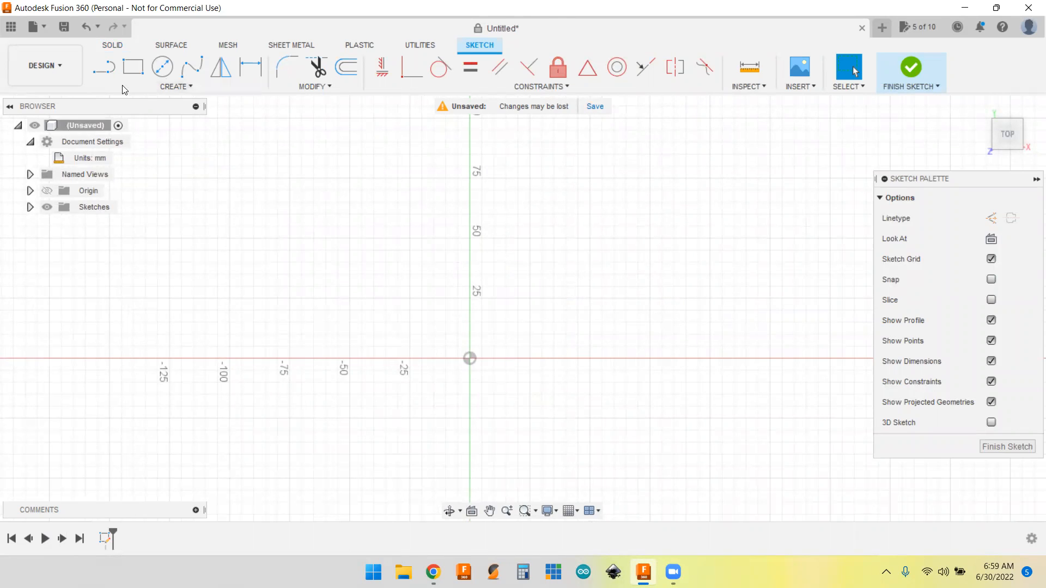
pyautogui.click(168, 88)
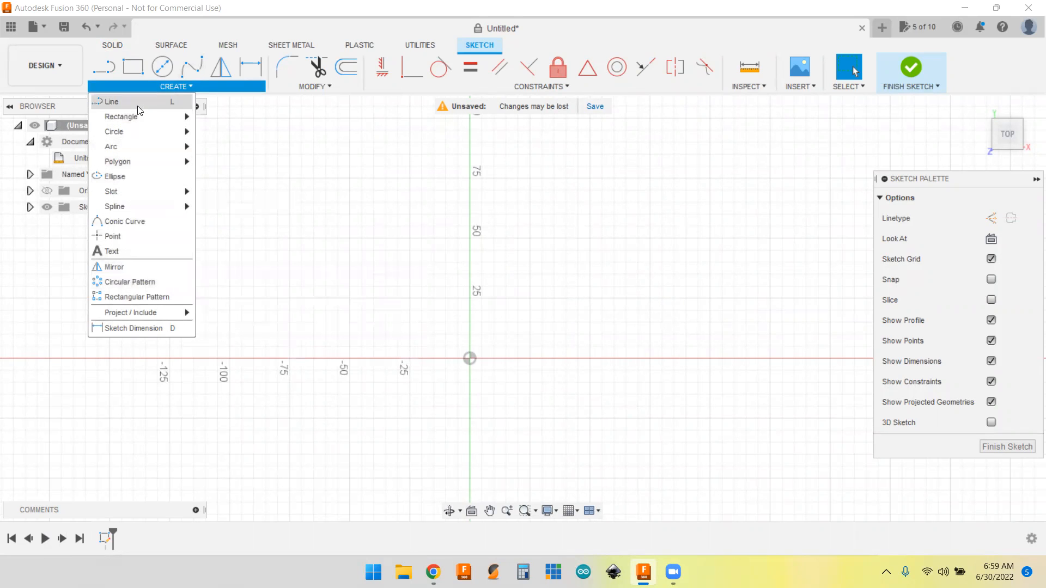
pyautogui.moveTo(151, 126)
pyautogui.click(241, 146)
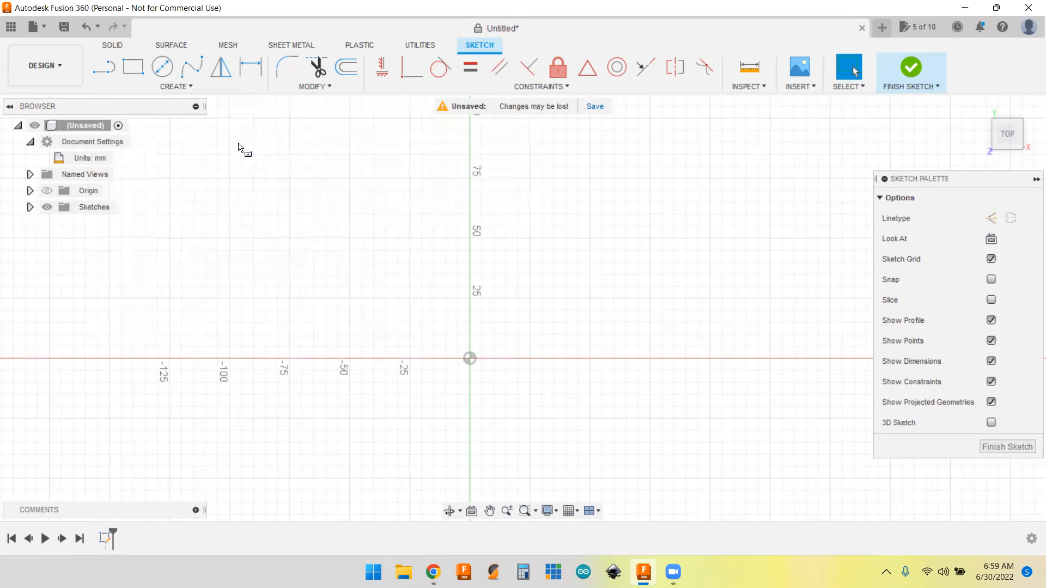
pyautogui.click(469, 358)
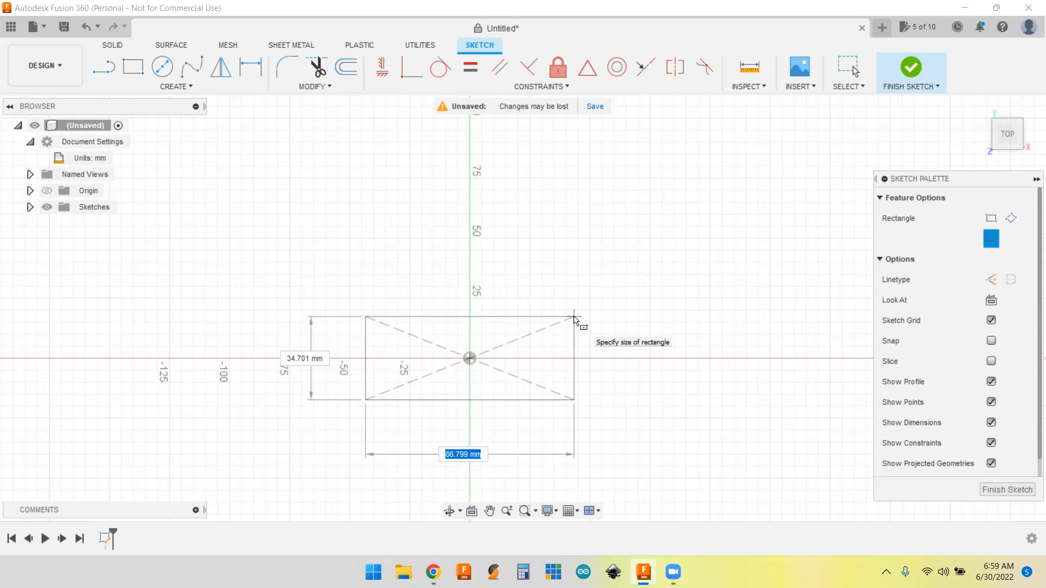
pyautogui.write('42')
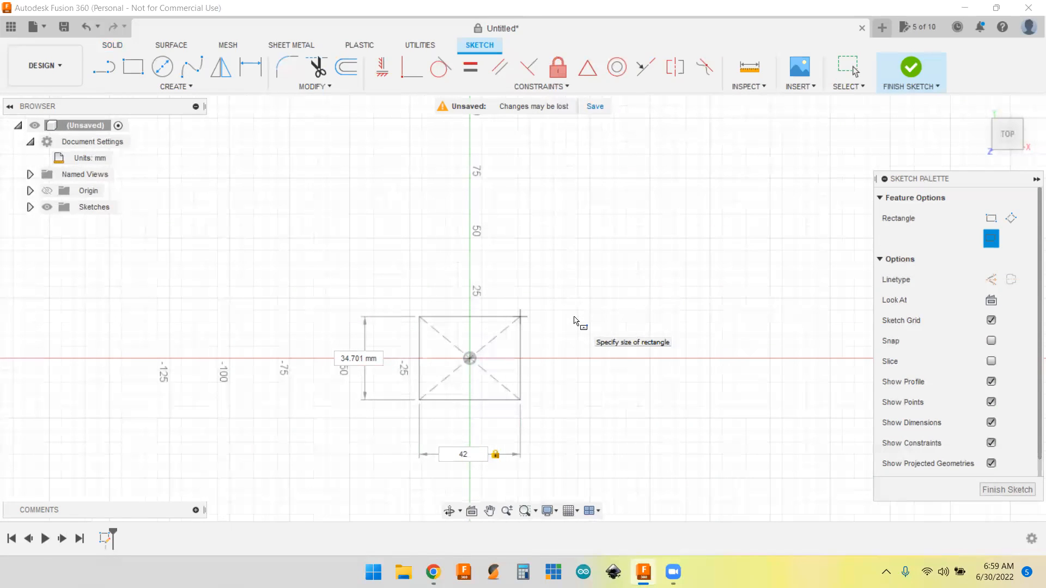
pyautogui.press('Tab')
pyautogui.write('1')
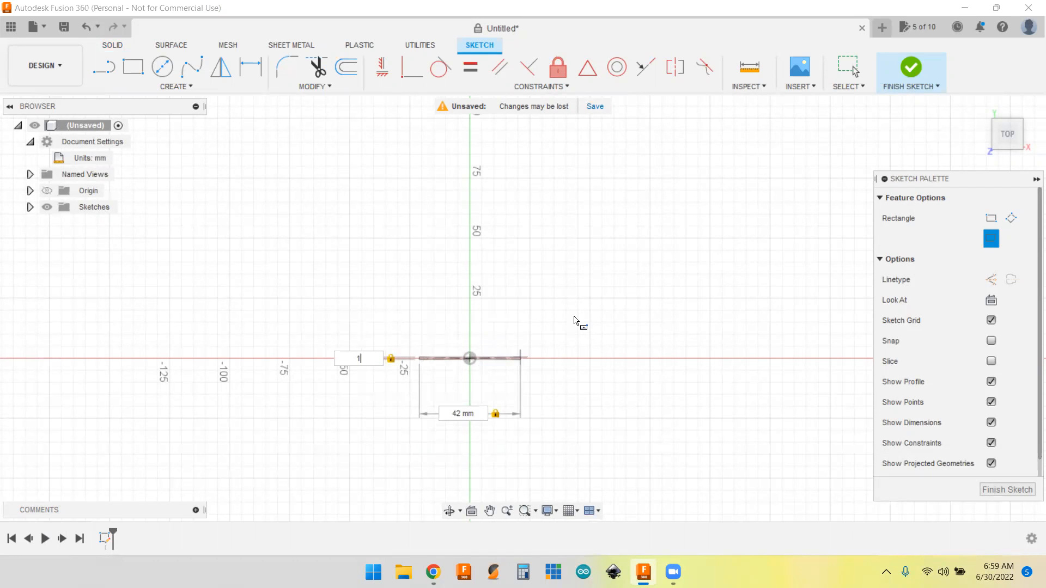
pyautogui.write('1')
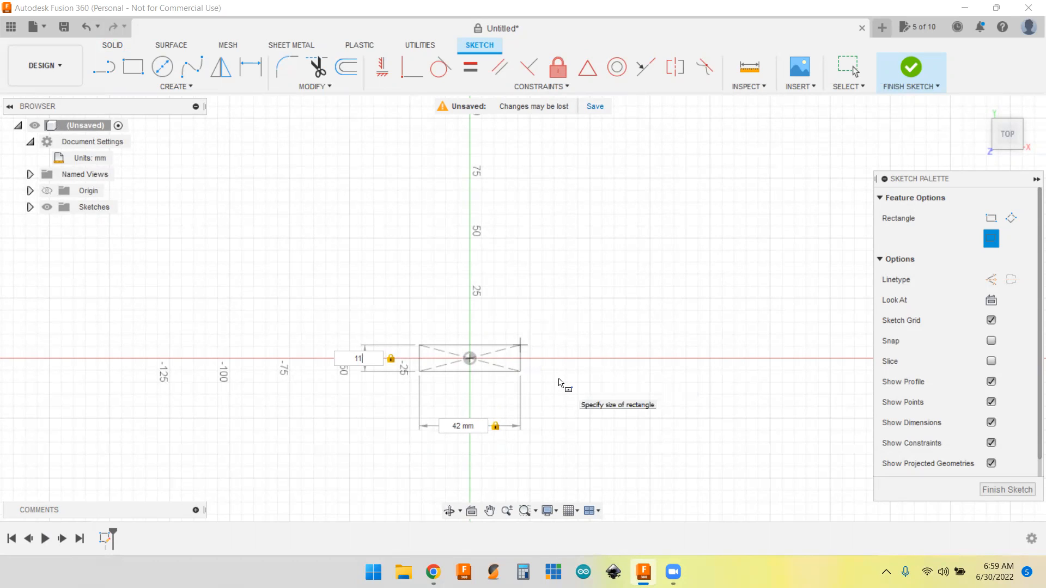
pyautogui.press('Return')
# - Convert the rectangle's four outer edges to construction lines
pyautogui.scroll(3, 554, 389)
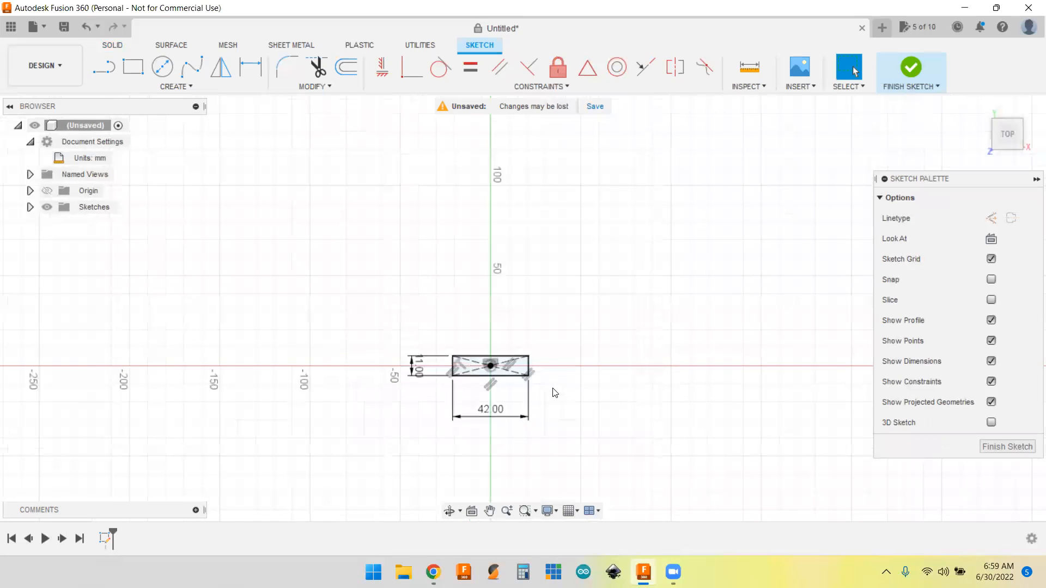
pyautogui.scroll(2, 345, 421)
pyautogui.scroll(2, 658, 381)
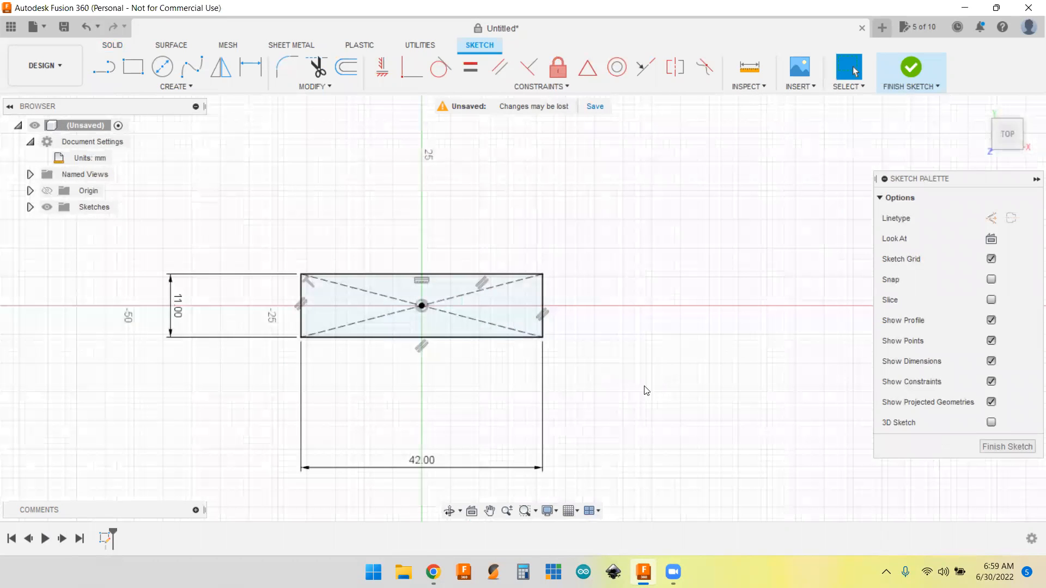
pyautogui.scroll(2, 388, 409)
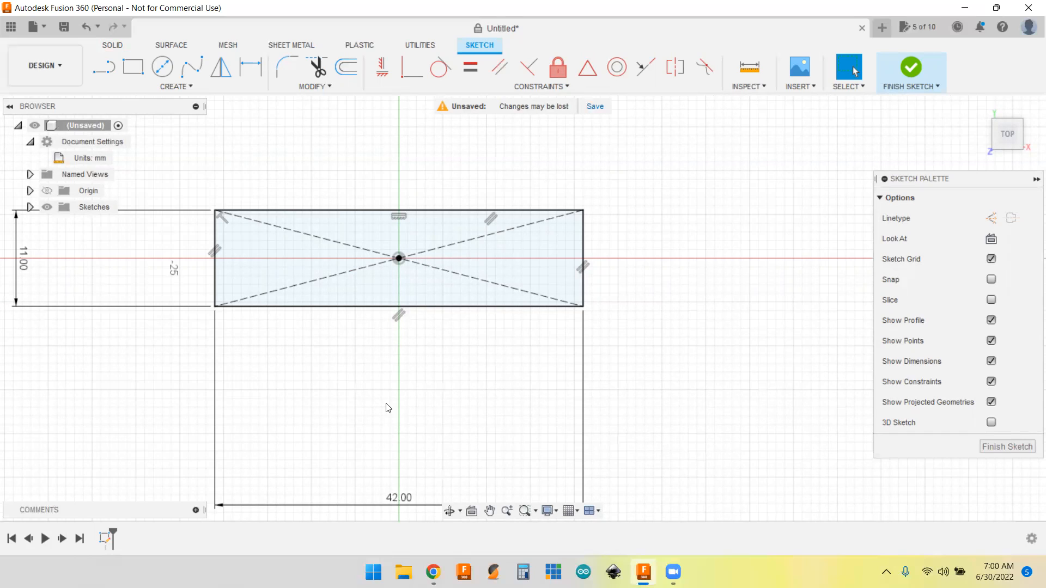
pyautogui.click(329, 309)
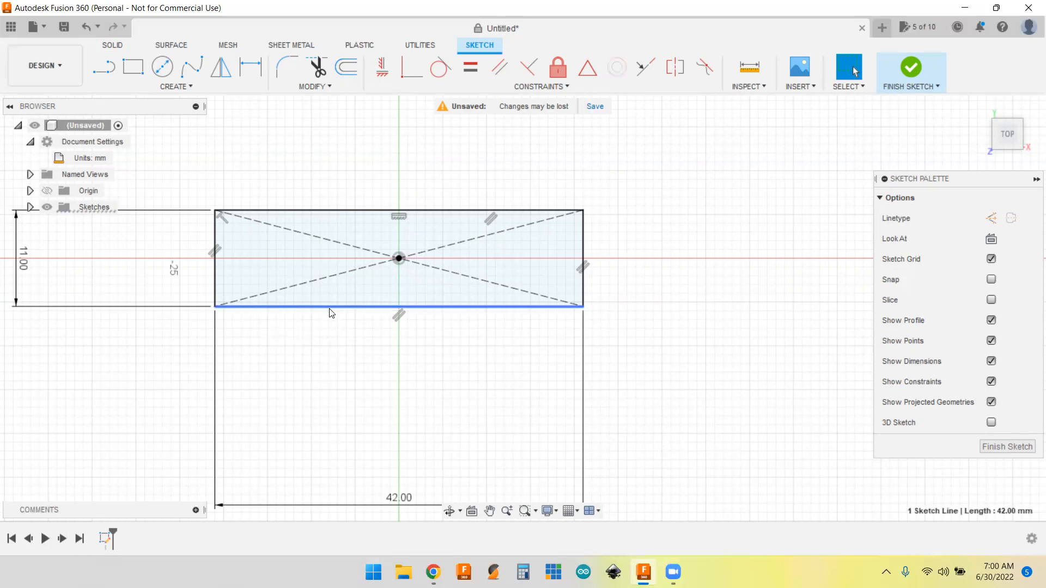
pyautogui.doubleClick(330, 309)
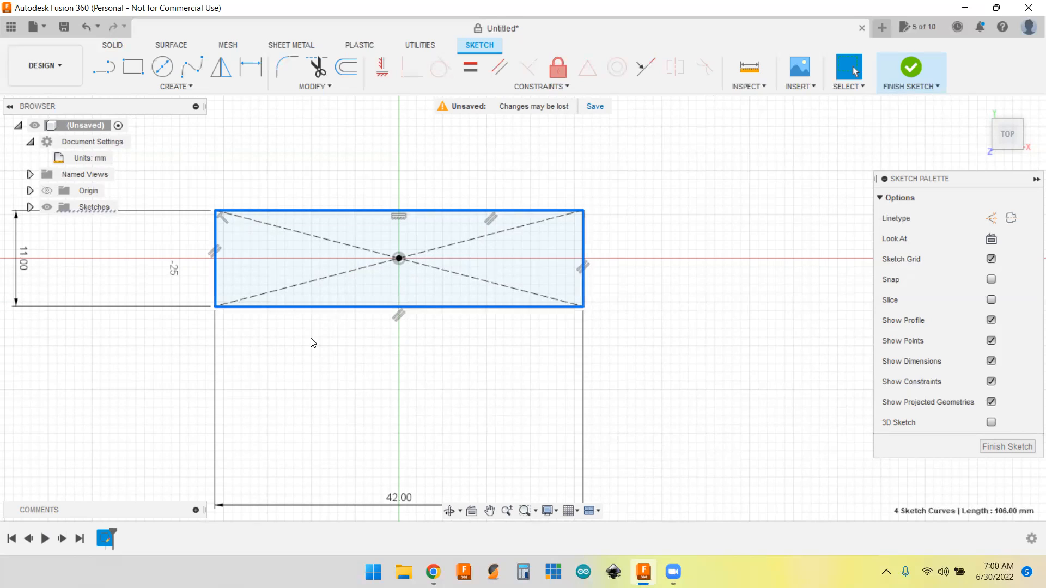
pyautogui.rightClick(318, 312)
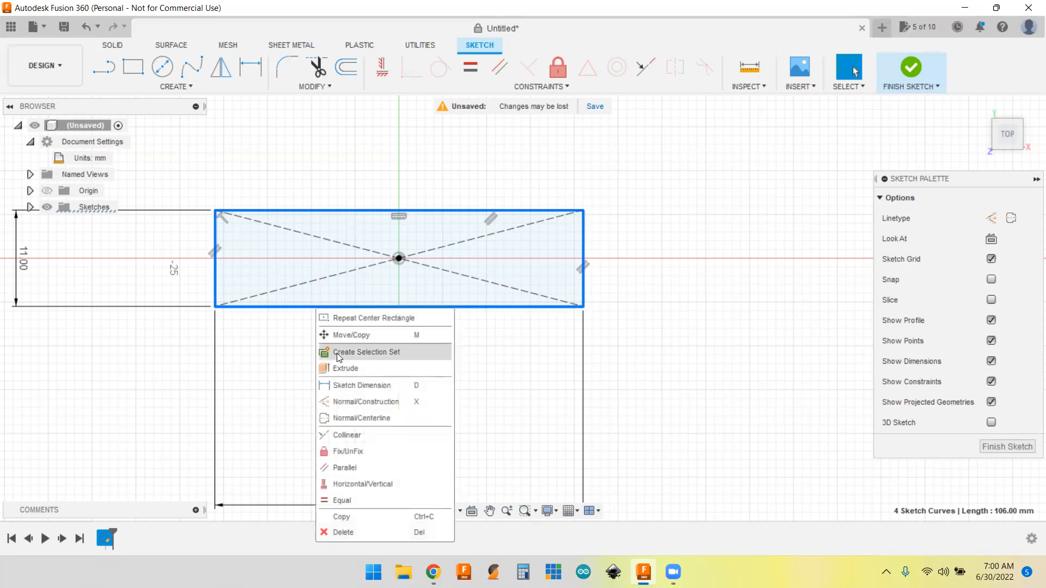
pyautogui.click(363, 403)
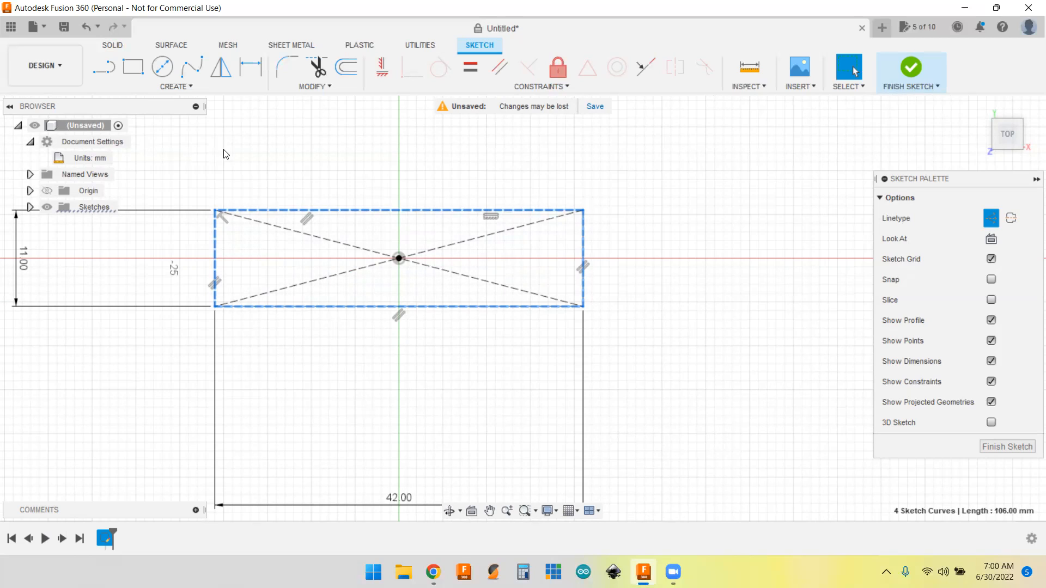
# - Draw a center-diameter circle of 6 mm inside the rectangle near its upper-left corner
pyautogui.click(162, 67)
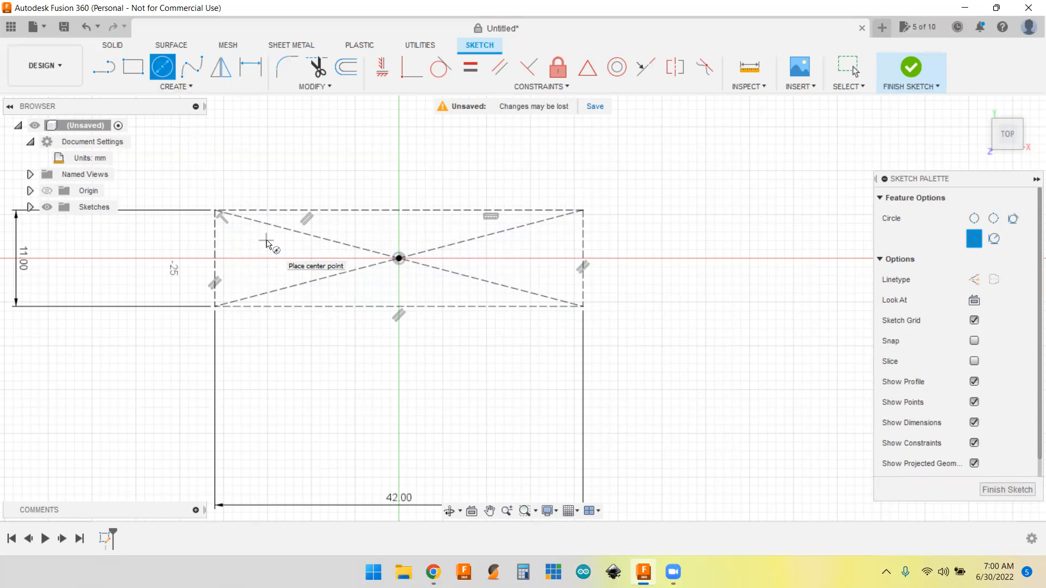
pyautogui.click(265, 239)
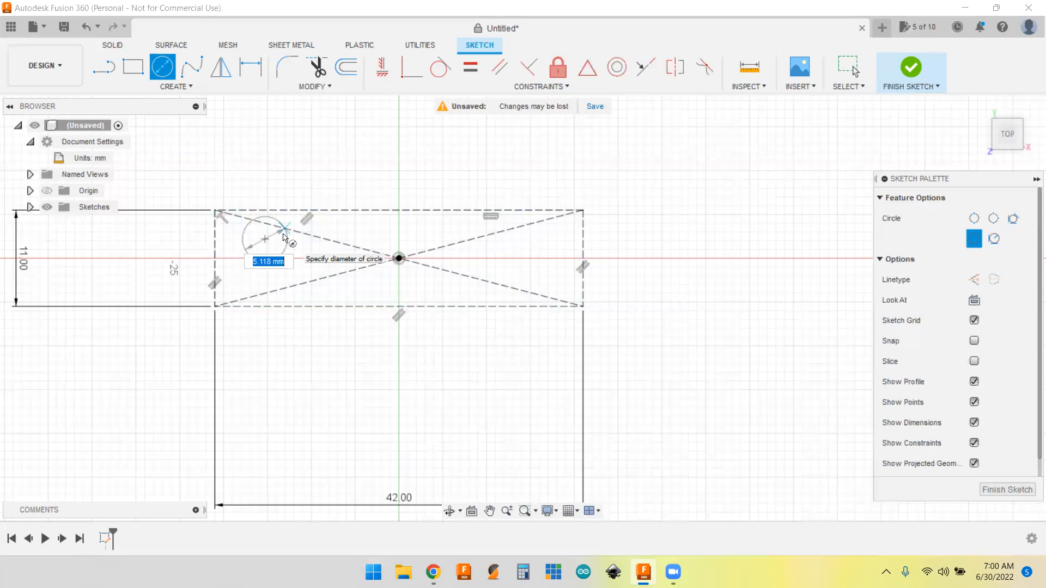
pyautogui.write('6')
pyautogui.press('Tab')
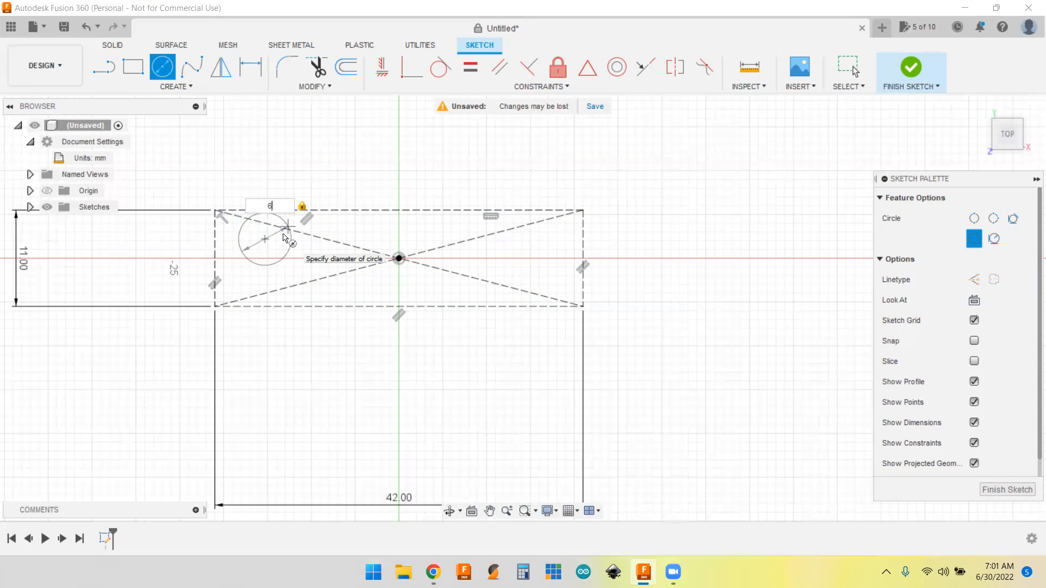
pyautogui.press('Return')
pyautogui.press('Escape')
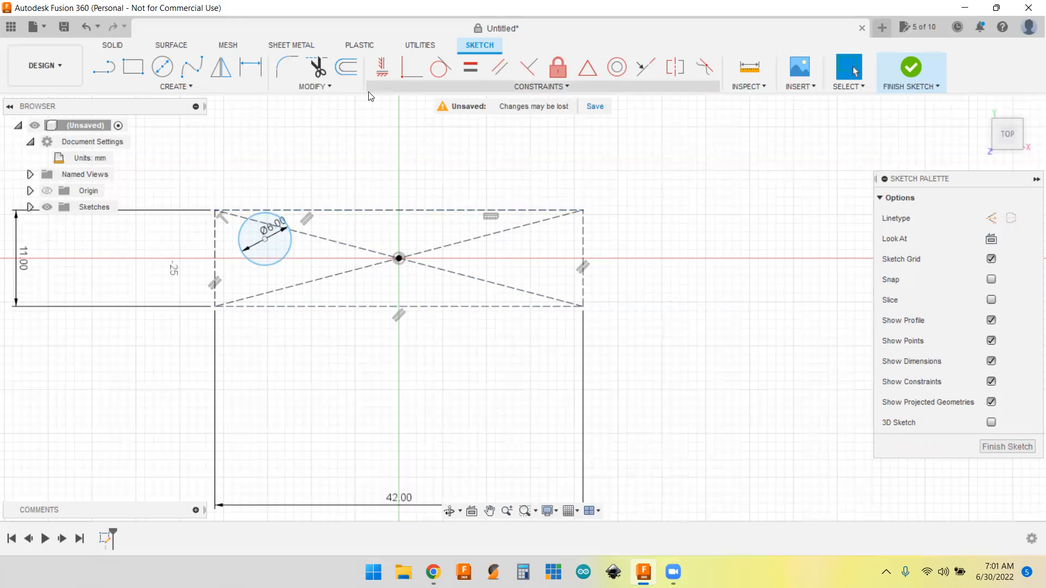
# - Constrain the 6 mm circle tangent to the rectangle's upper edge and left edge
pyautogui.click(439, 70)
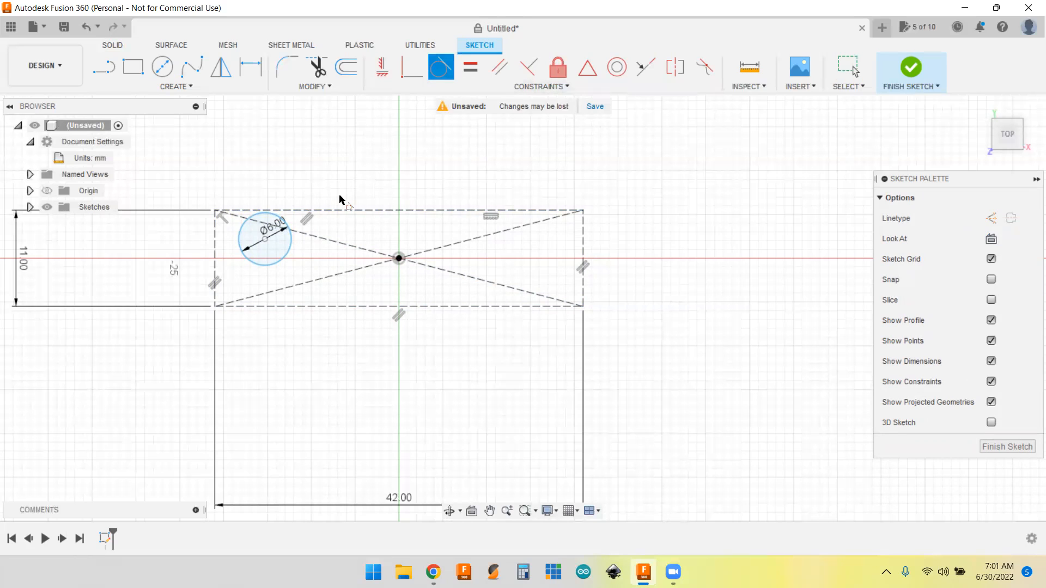
pyautogui.click(286, 254)
pyautogui.click(295, 211)
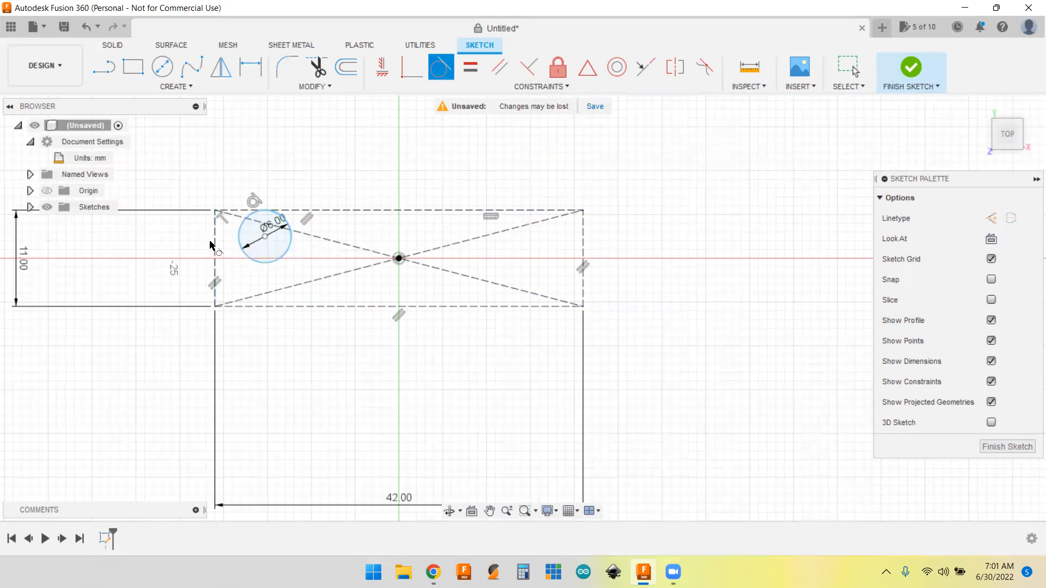
pyautogui.click(240, 235)
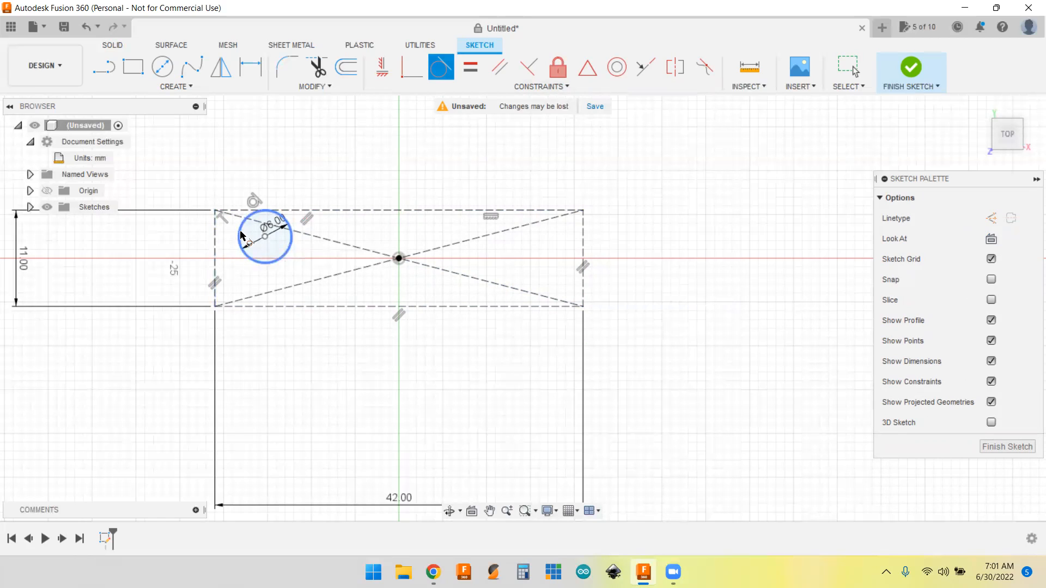
pyautogui.click(215, 241)
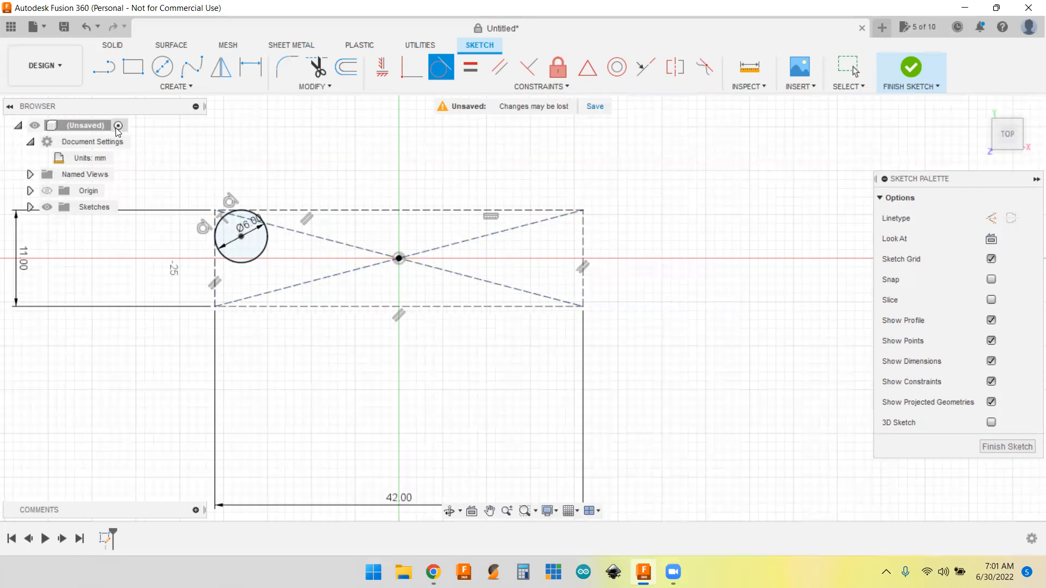
# - Draw a second 6 mm diameter circle inside the rectangle near its right end
pyautogui.click(162, 68)
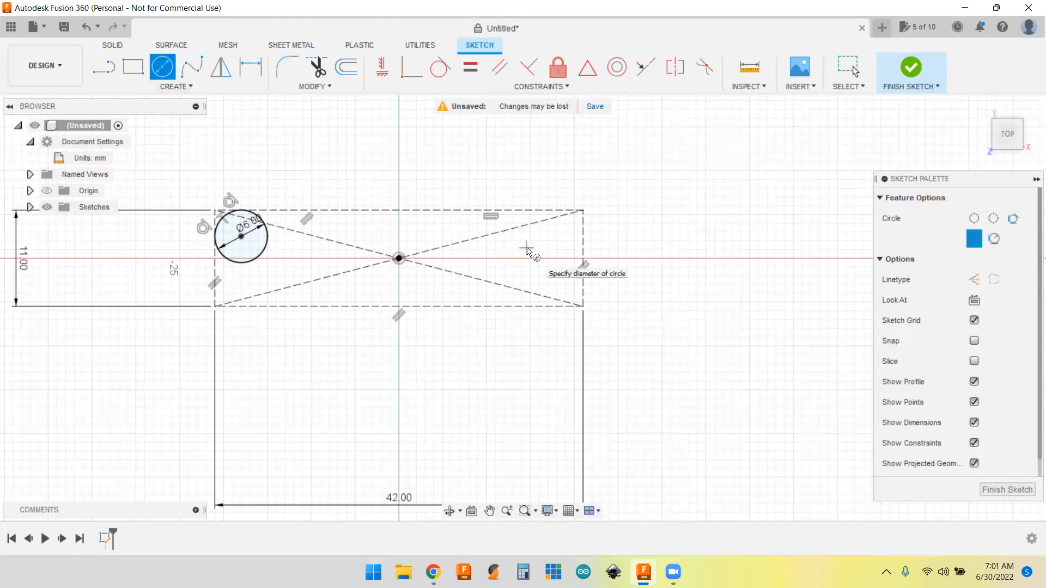
pyautogui.click(527, 249)
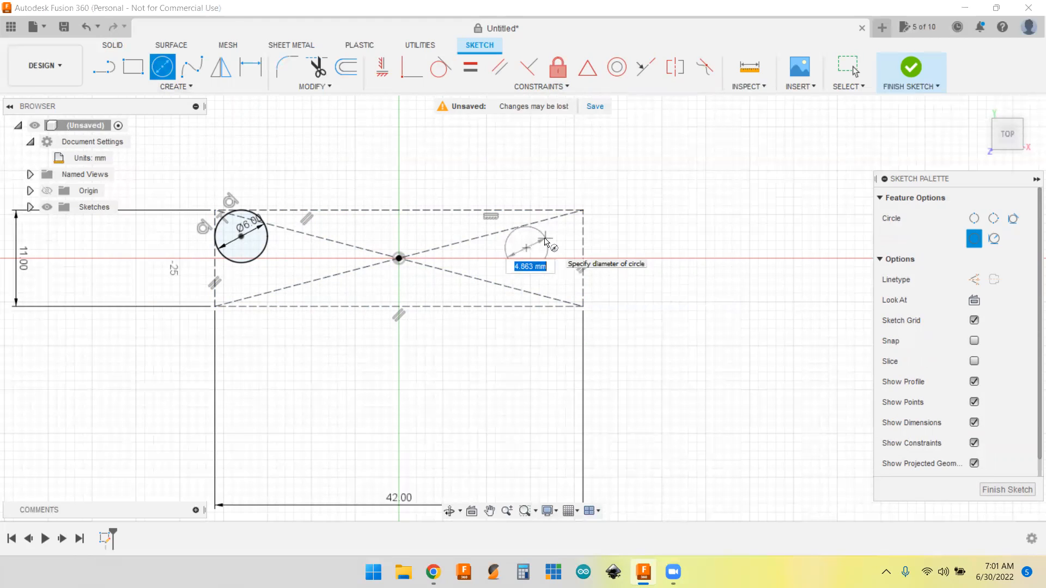
pyautogui.write('6')
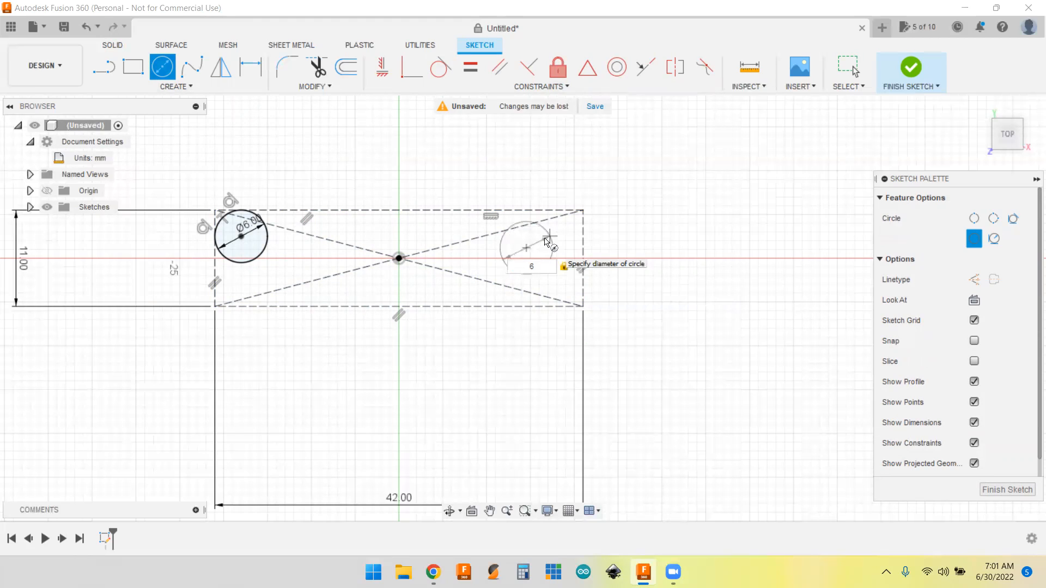
pyautogui.press('Return')
pyautogui.press('Escape')
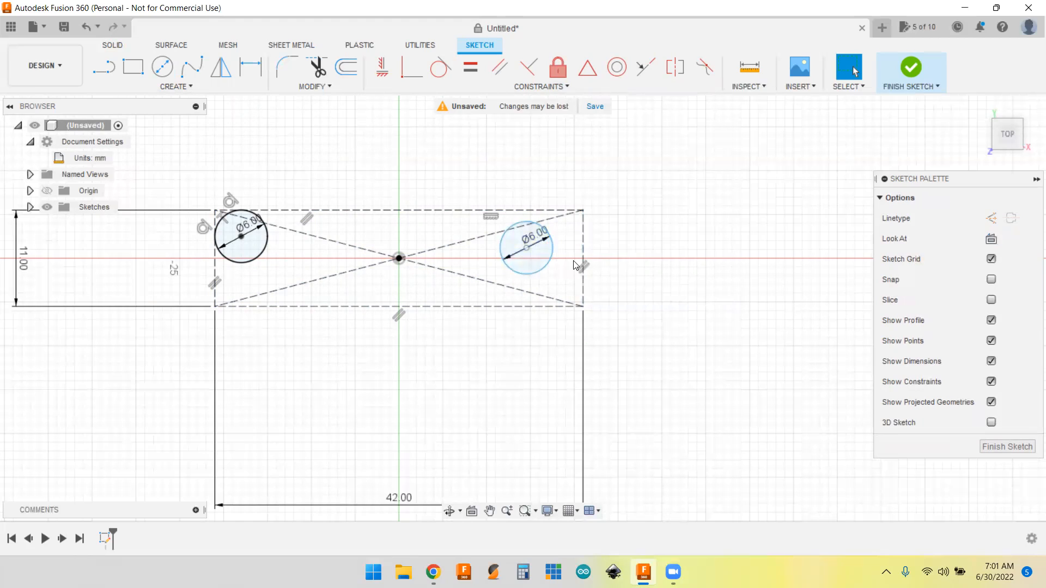
# - Constrain the second 6 mm circle tangent to the rectangle's upper edge and right edge
pyautogui.click(439, 70)
pyautogui.click(527, 223)
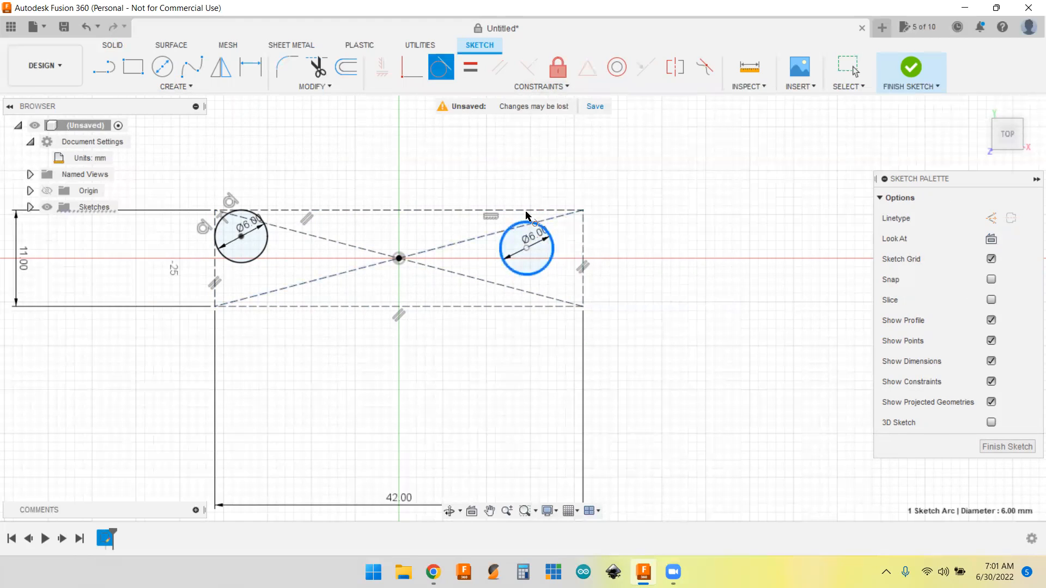
pyautogui.click(532, 211)
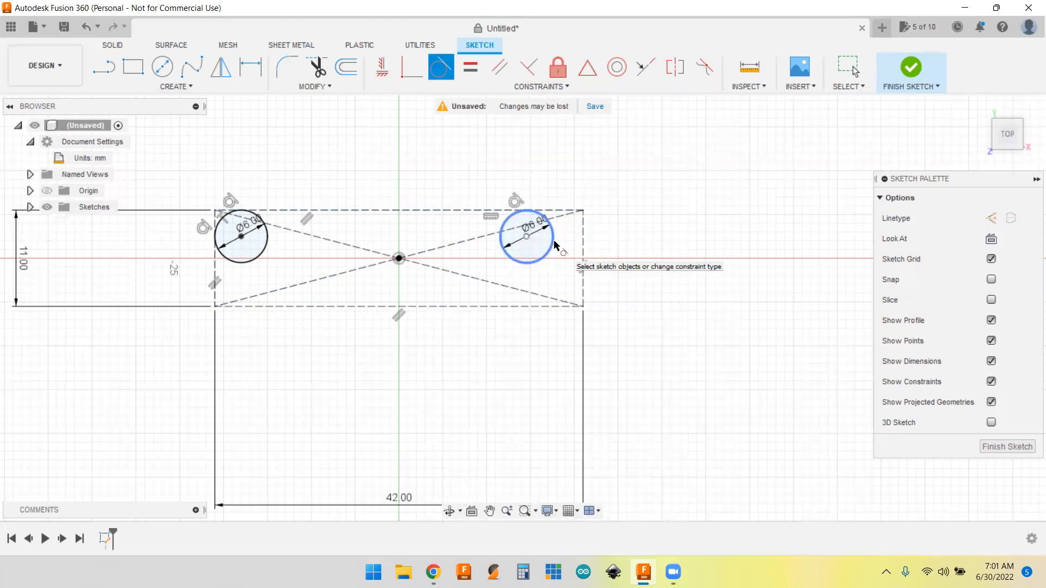
pyautogui.click(556, 237)
pyautogui.click(583, 251)
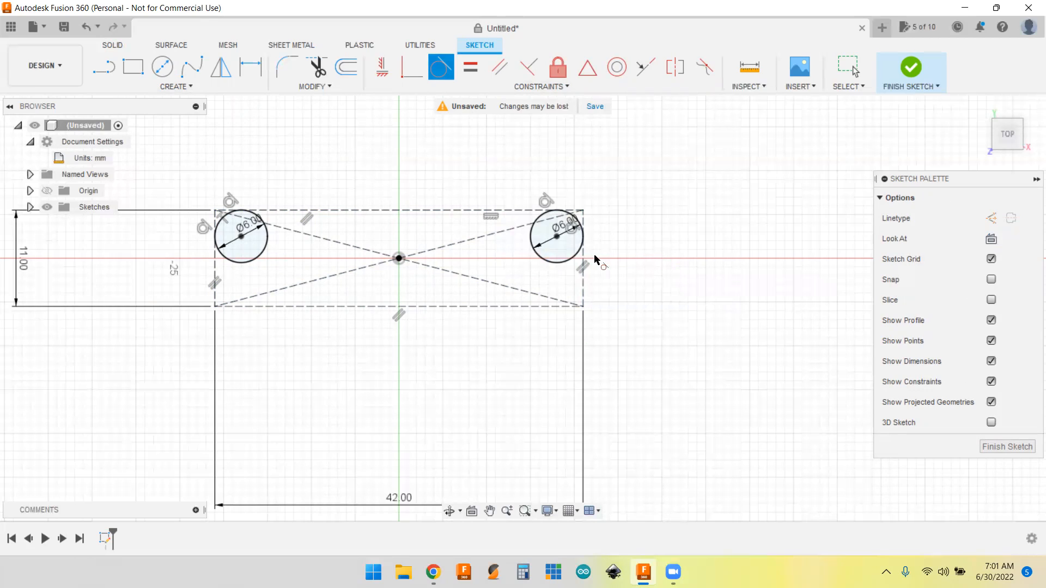
# - Draw a horizontal line about 32 mm long between the upper parts of the two circles
pyautogui.click(100, 75)
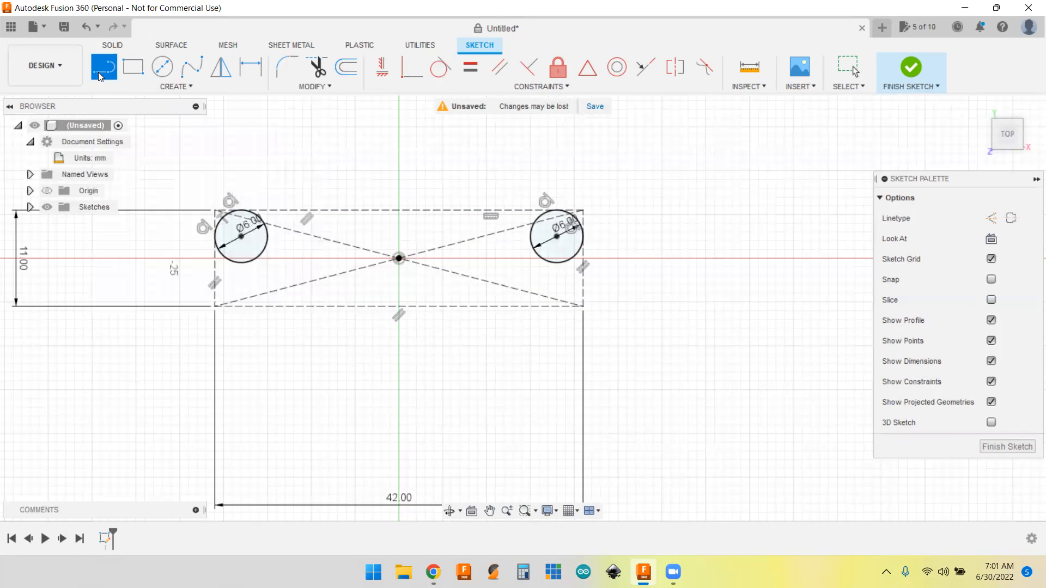
pyautogui.click(261, 217)
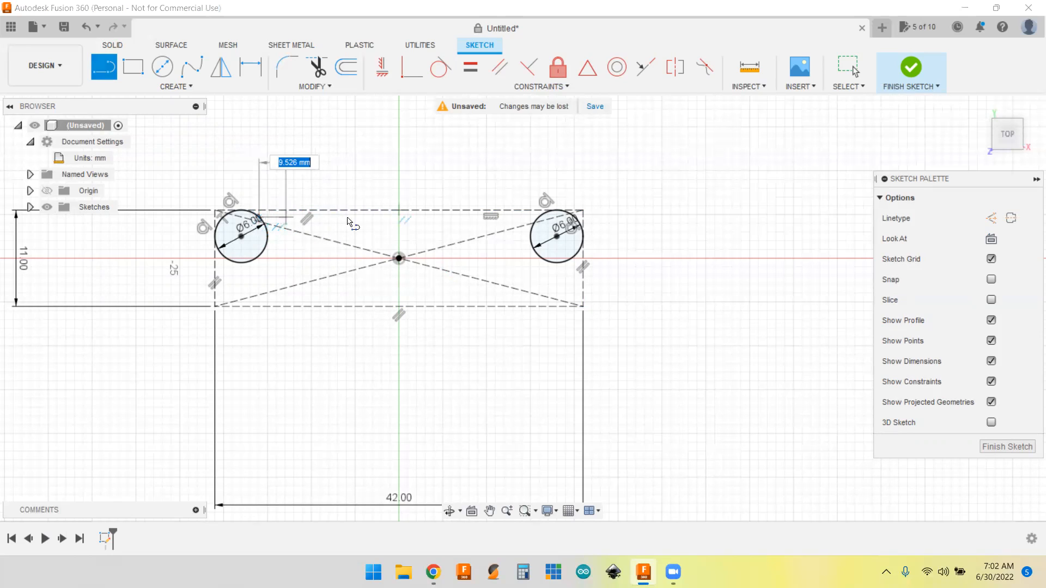
pyautogui.doubleClick(541, 218)
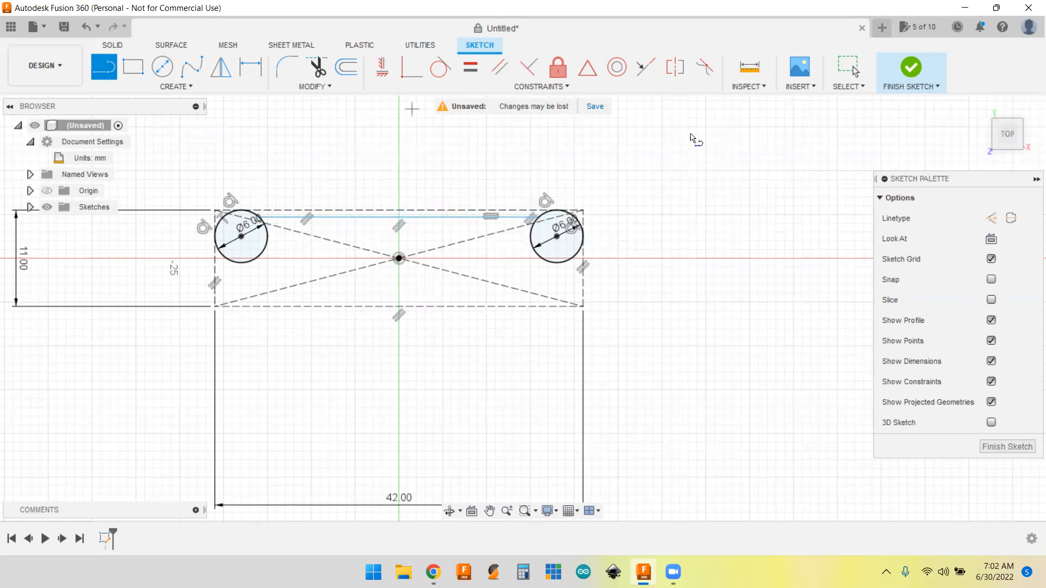
# - Constrain the new horizontal line tangent to the left circle
pyautogui.click(440, 72)
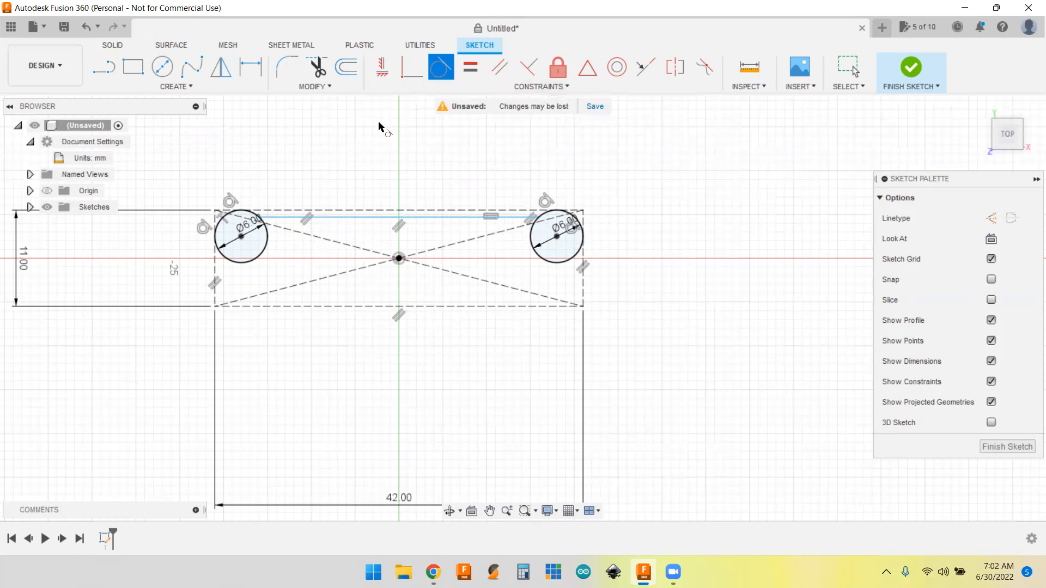
pyautogui.click(334, 220)
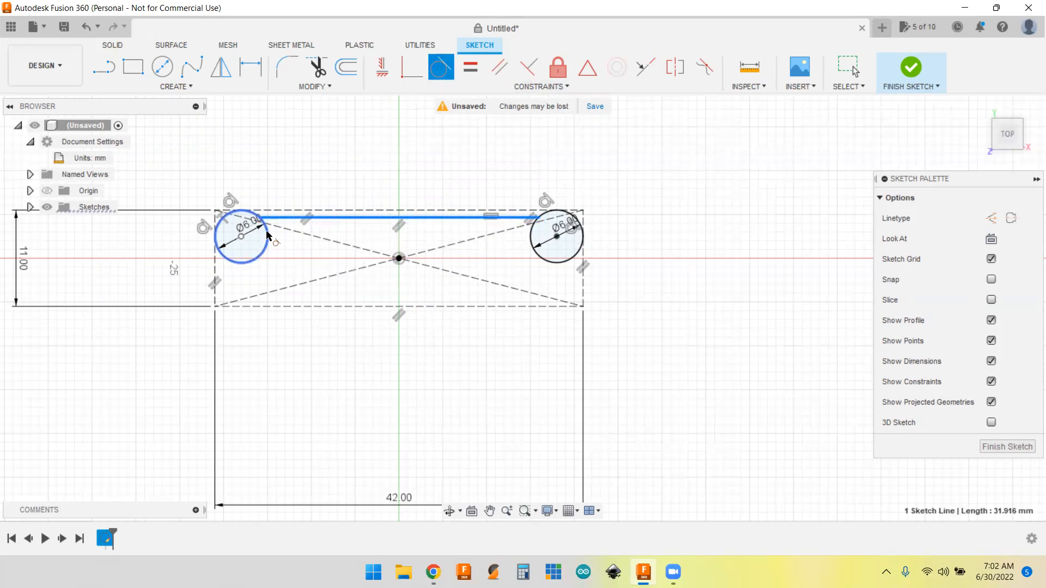
pyautogui.click(269, 254)
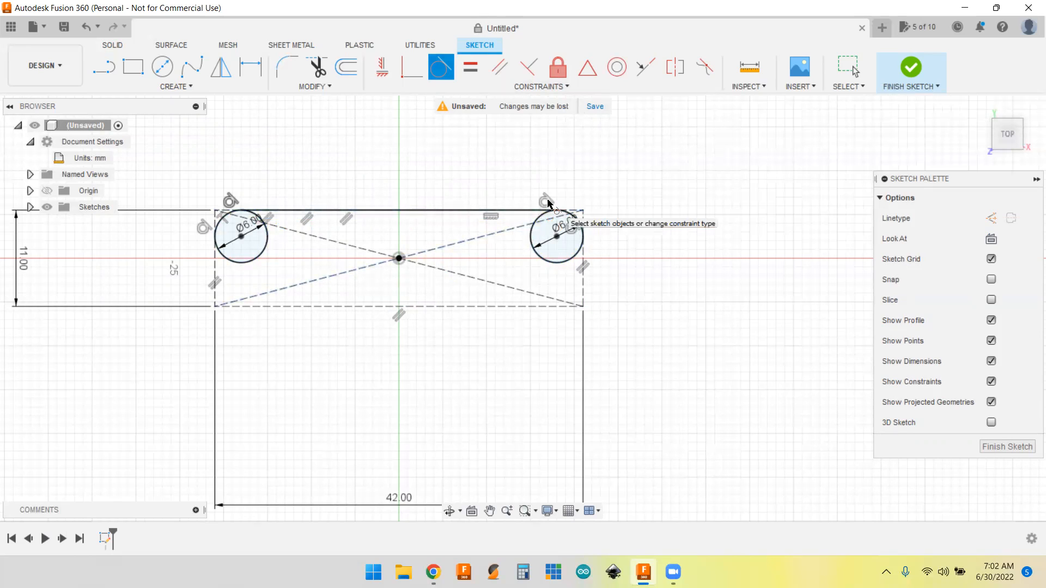
# - Try to constrain the upper horizontal line tangent to the right circle
pyautogui.click(515, 212)
pyautogui.click(537, 240)
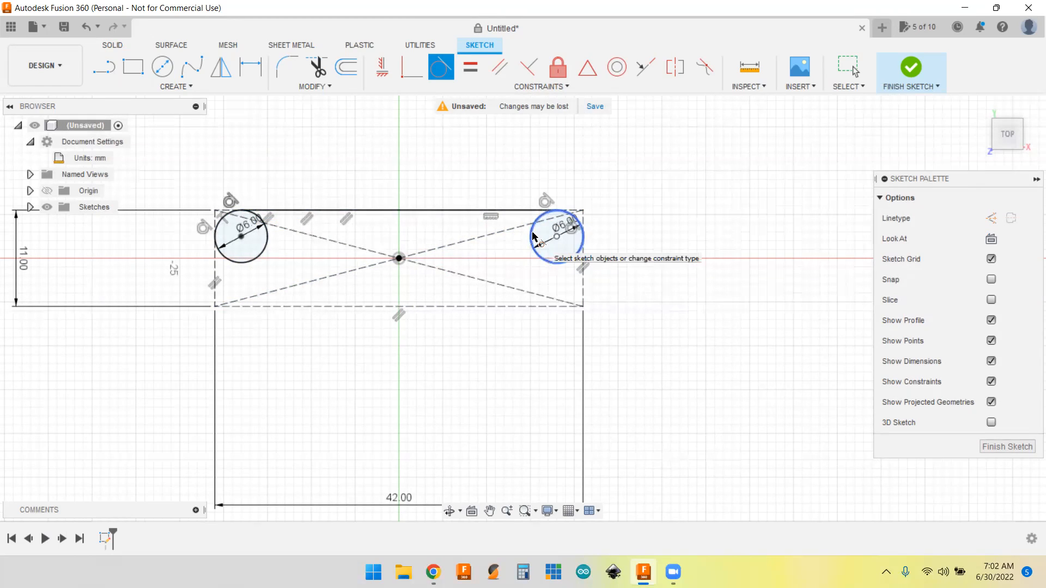
pyautogui.click(524, 213)
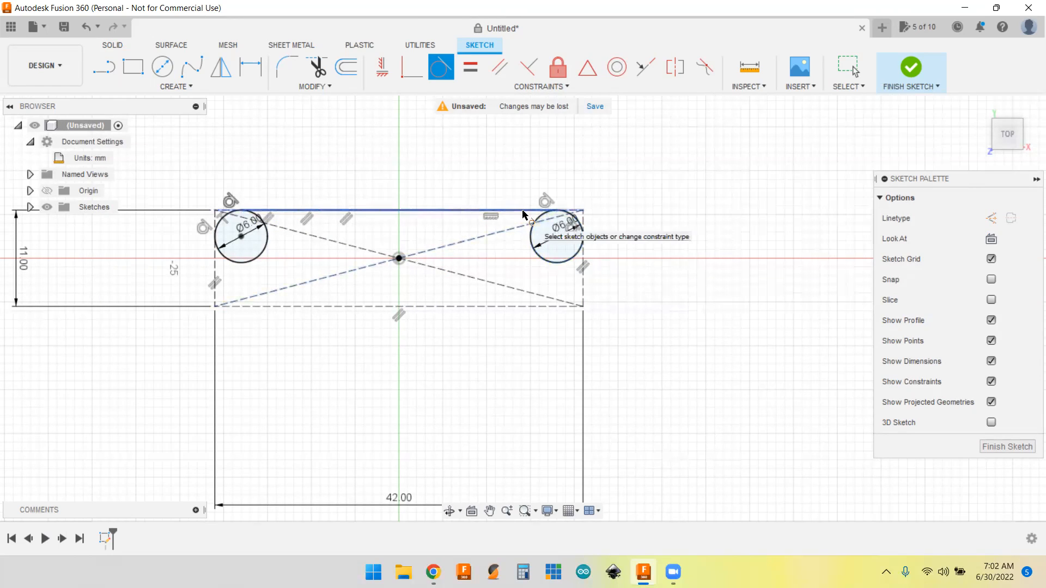
pyautogui.click(535, 241)
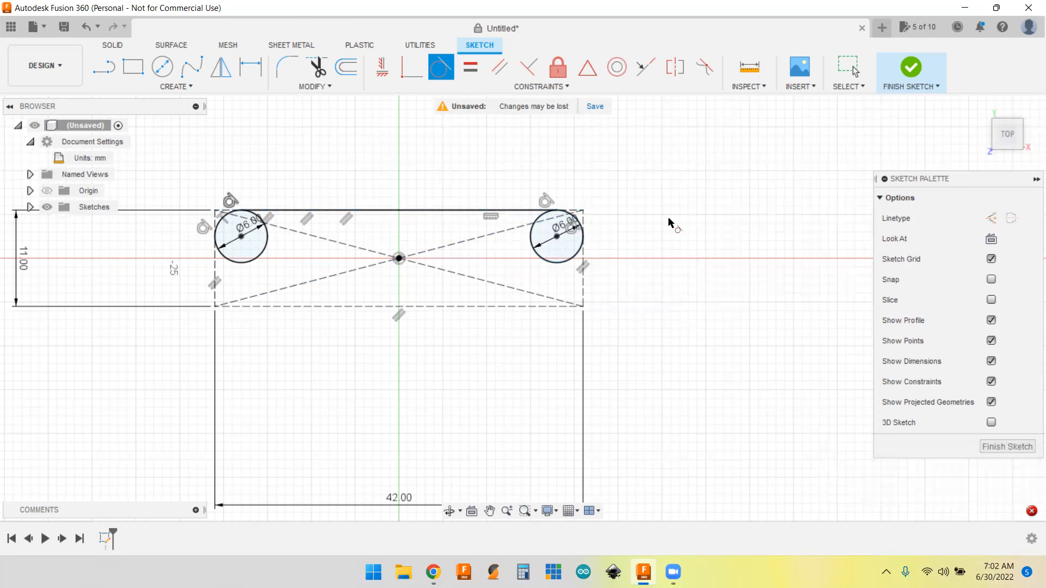
pyautogui.click(564, 216)
# - Draw a slanted line about 3.7 mm long from the left circle's lower edge, running down and inward
pyautogui.click(101, 68)
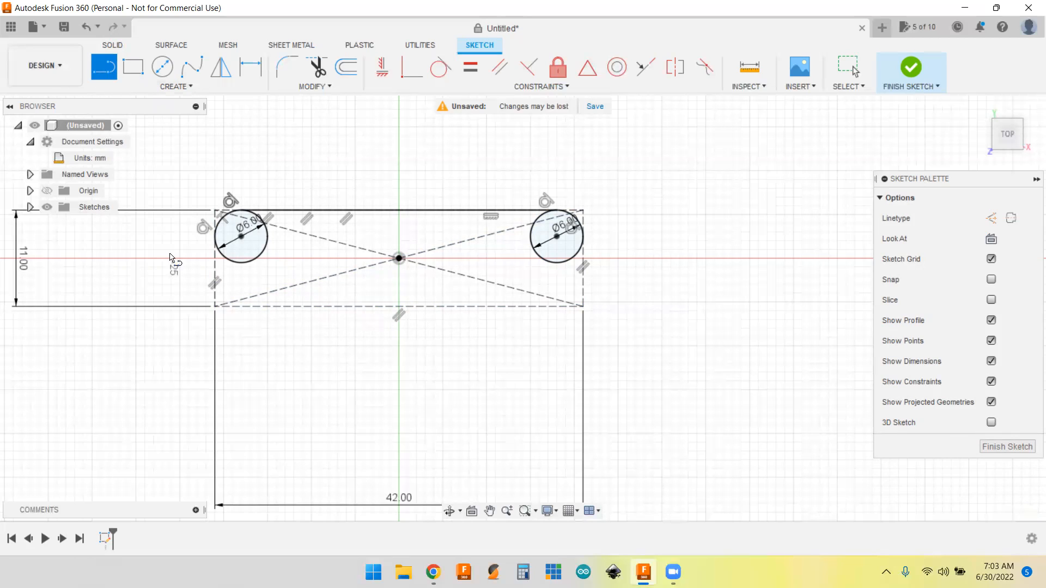
pyautogui.click(225, 258)
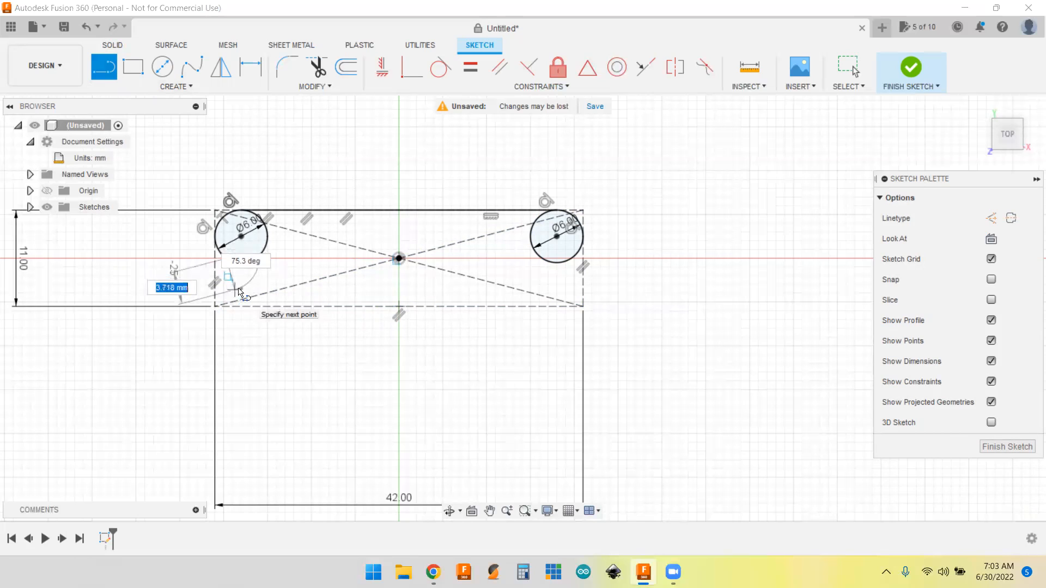
pyautogui.click(235, 288)
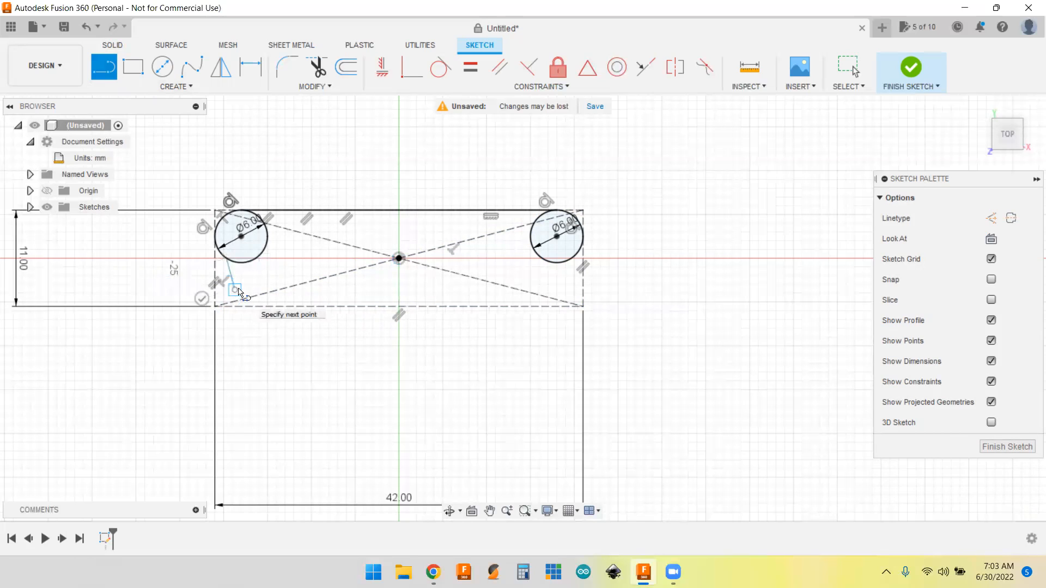
pyautogui.rightClick(285, 283)
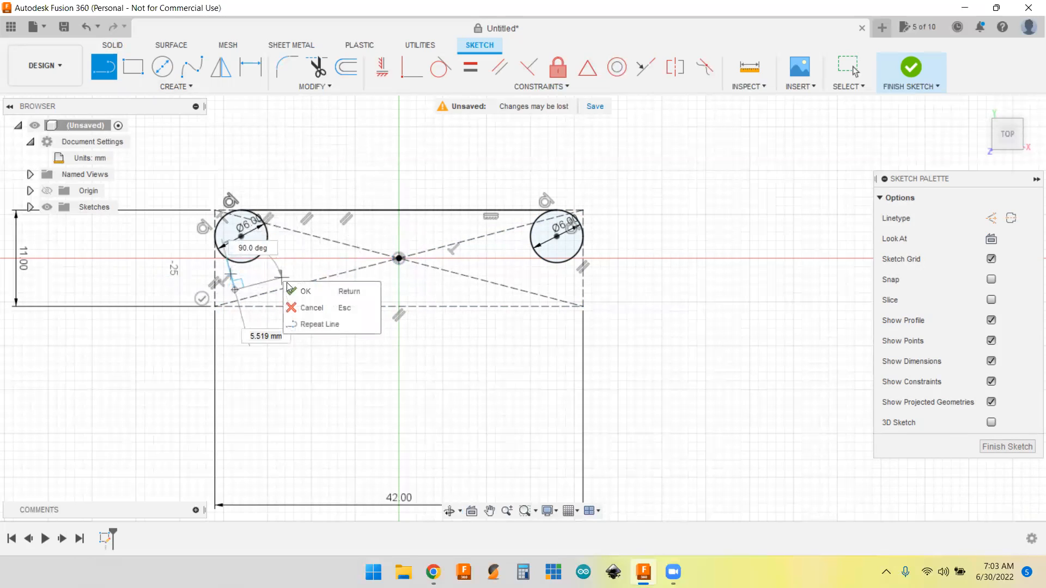
pyautogui.click(322, 305)
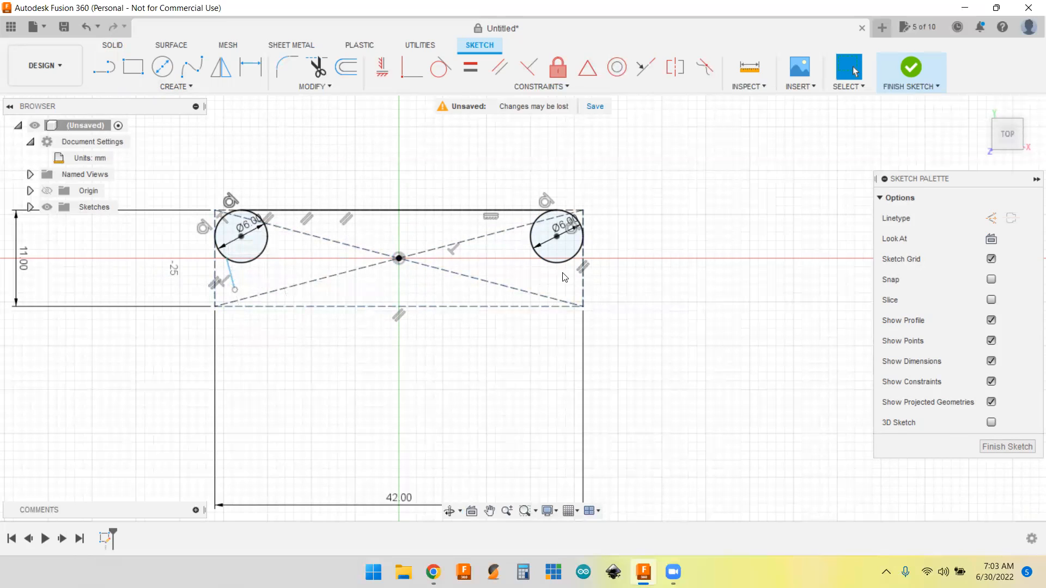
# - Draw a slanted line about 4 mm long from the right circle's lower right side, running down and inward
pyautogui.click(97, 74)
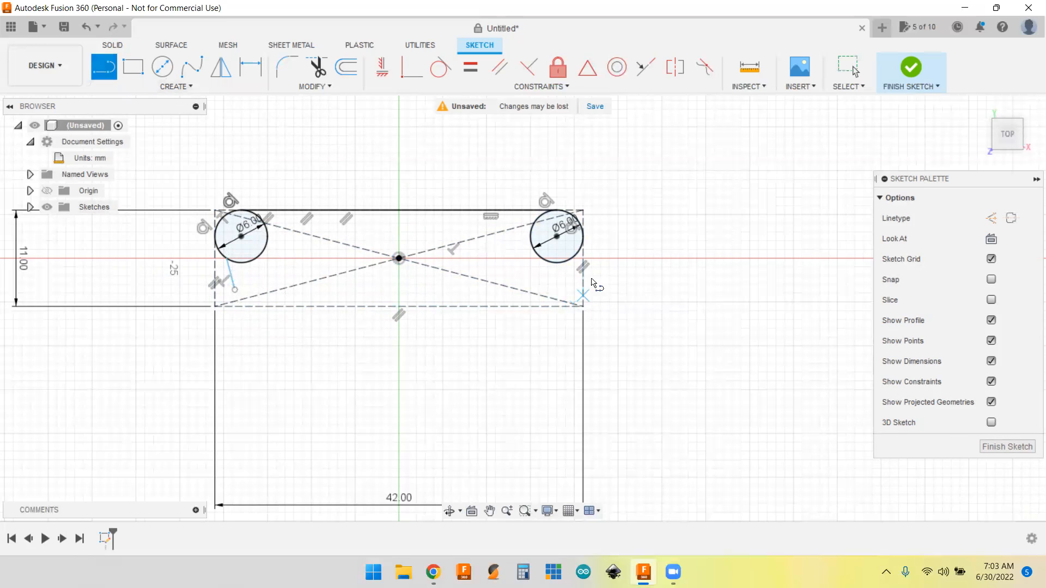
pyautogui.click(579, 251)
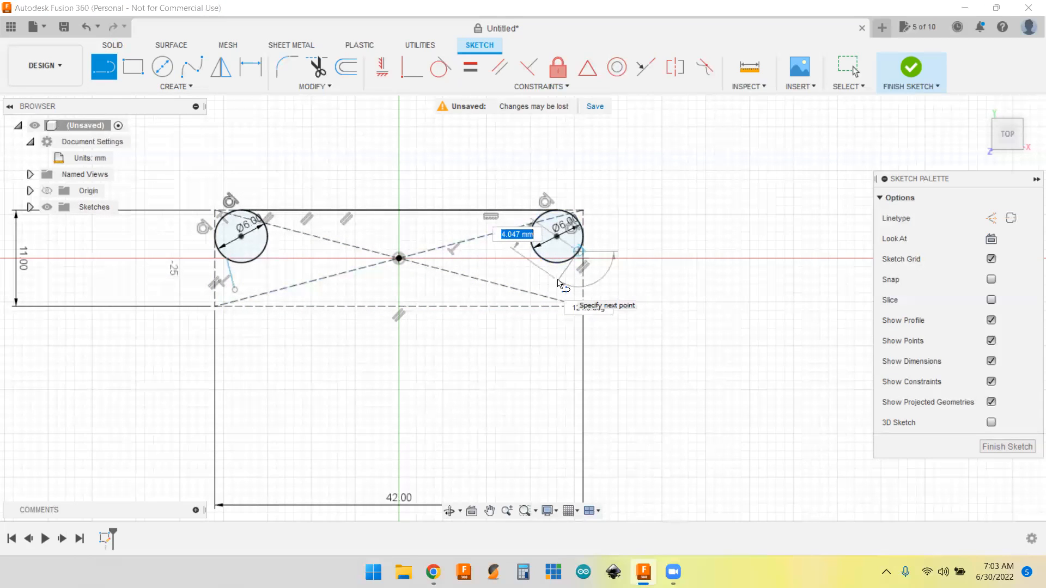
pyautogui.click(558, 282)
pyautogui.rightClick(558, 282)
pyautogui.click(577, 287)
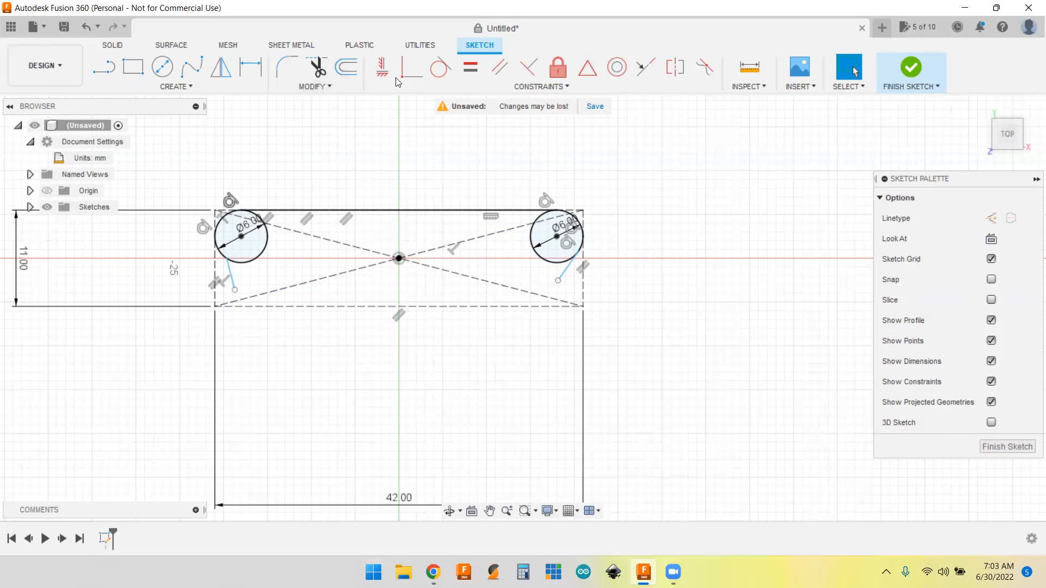
# - Constrain the left slanted line tangent to the left circle
pyautogui.click(440, 67)
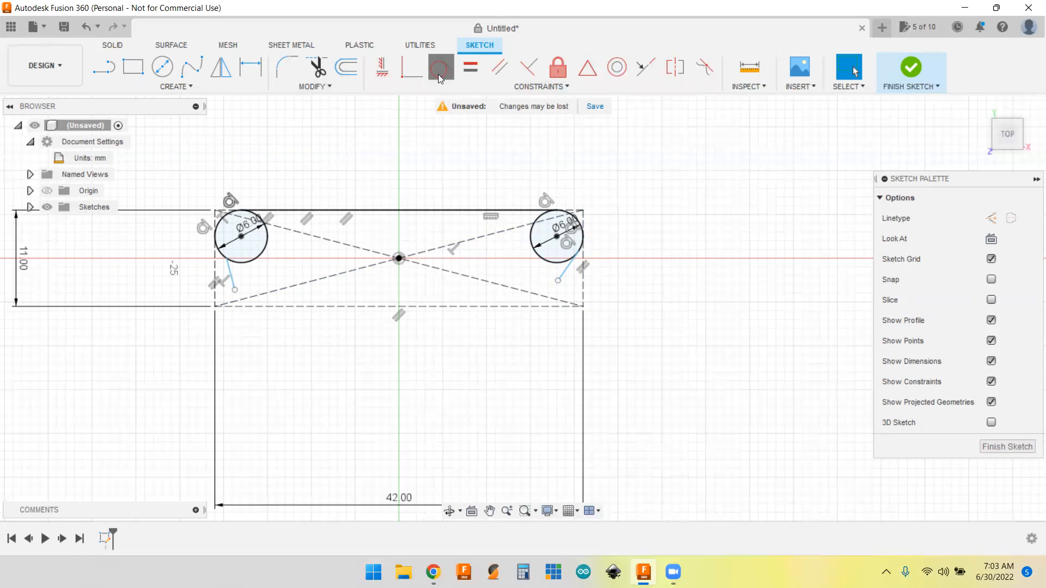
pyautogui.click(229, 273)
pyautogui.click(229, 262)
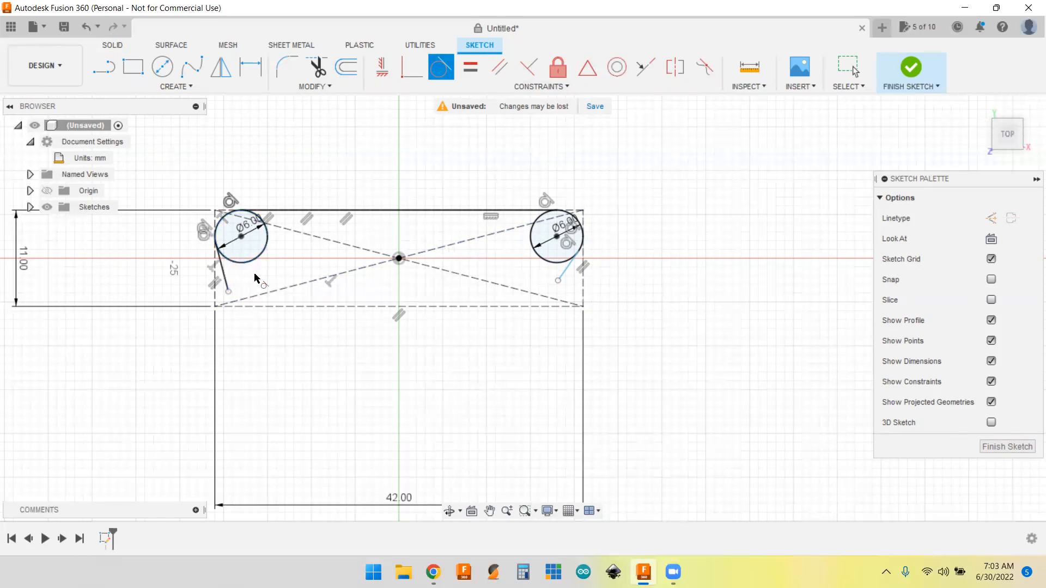
# - Try to constrain the right slanted line tangent to the right circle
pyautogui.click(569, 270)
pyautogui.click(562, 260)
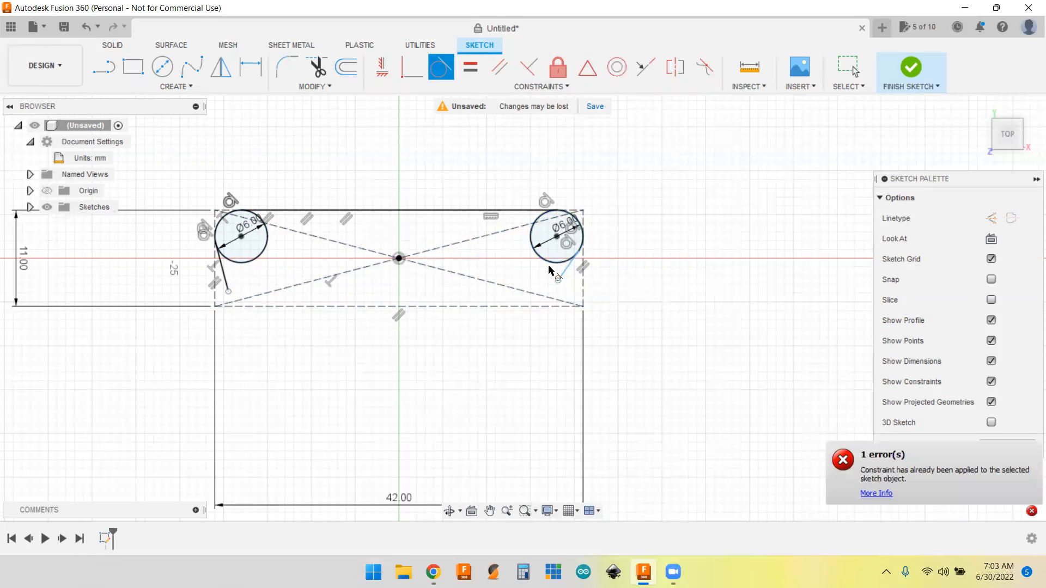
pyautogui.click(565, 272)
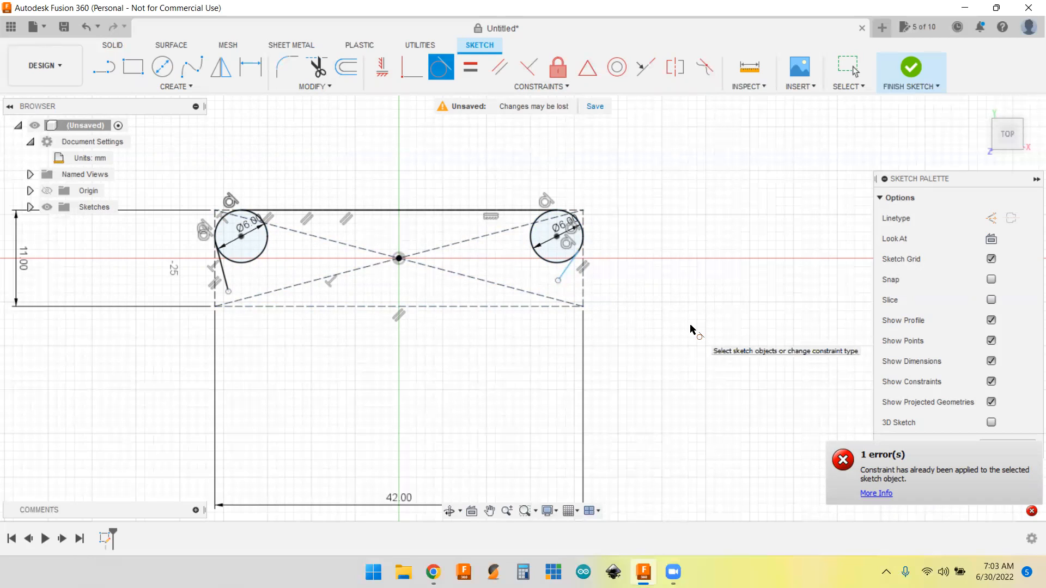
pyautogui.click(567, 276)
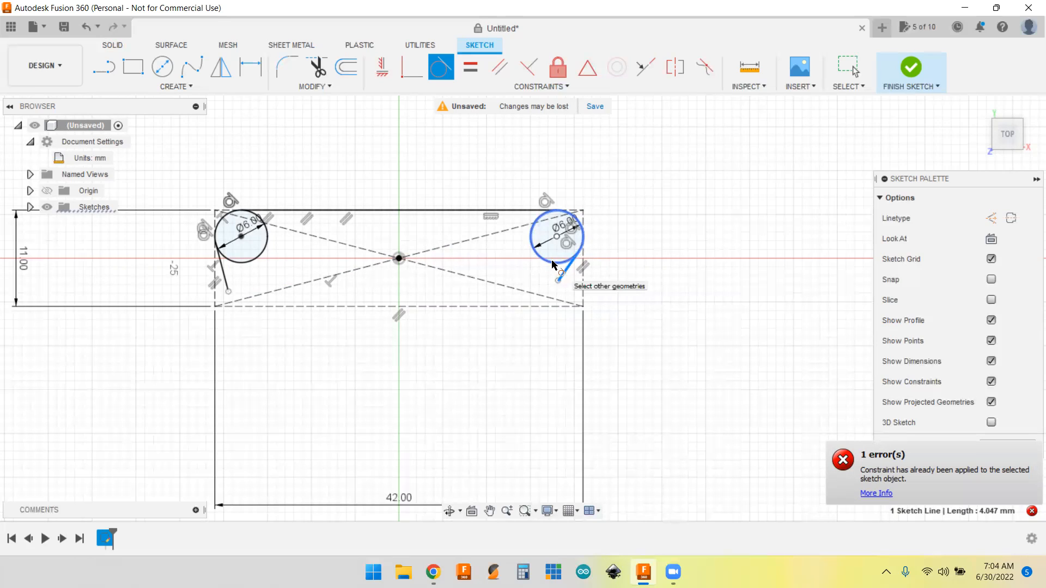
pyautogui.click(552, 265)
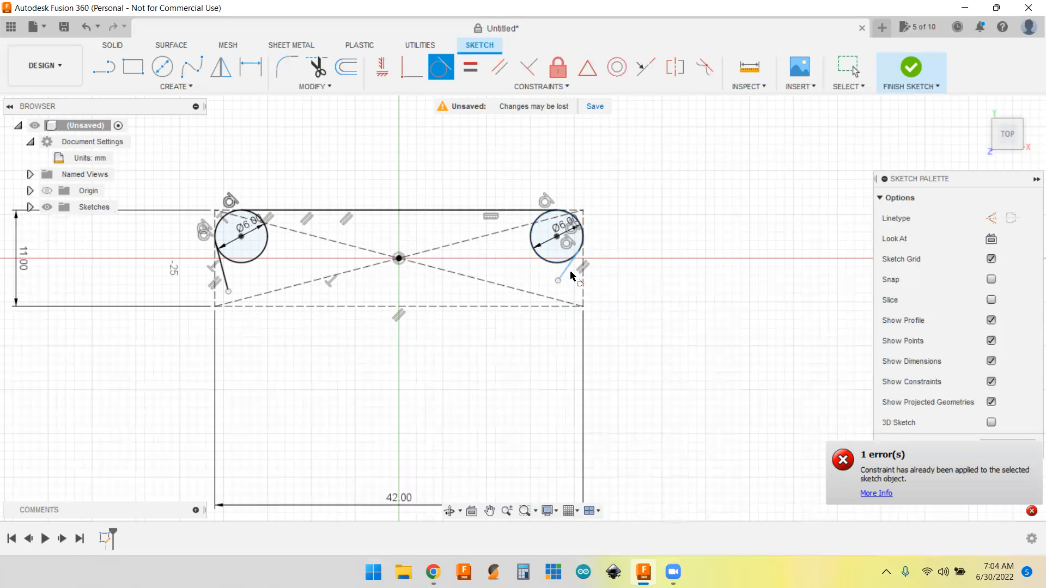
pyautogui.rightClick(565, 269)
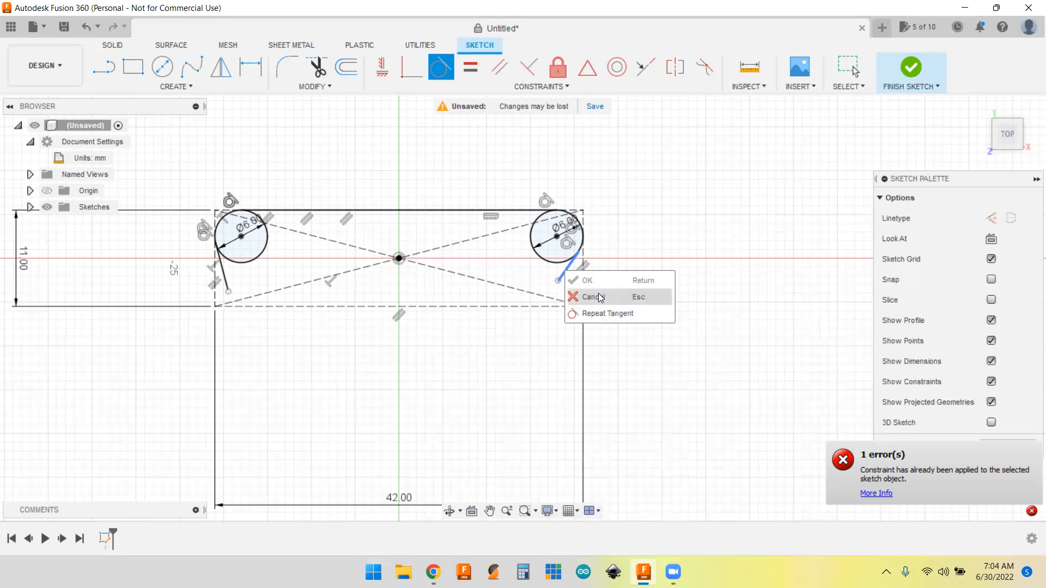
pyautogui.click(551, 284)
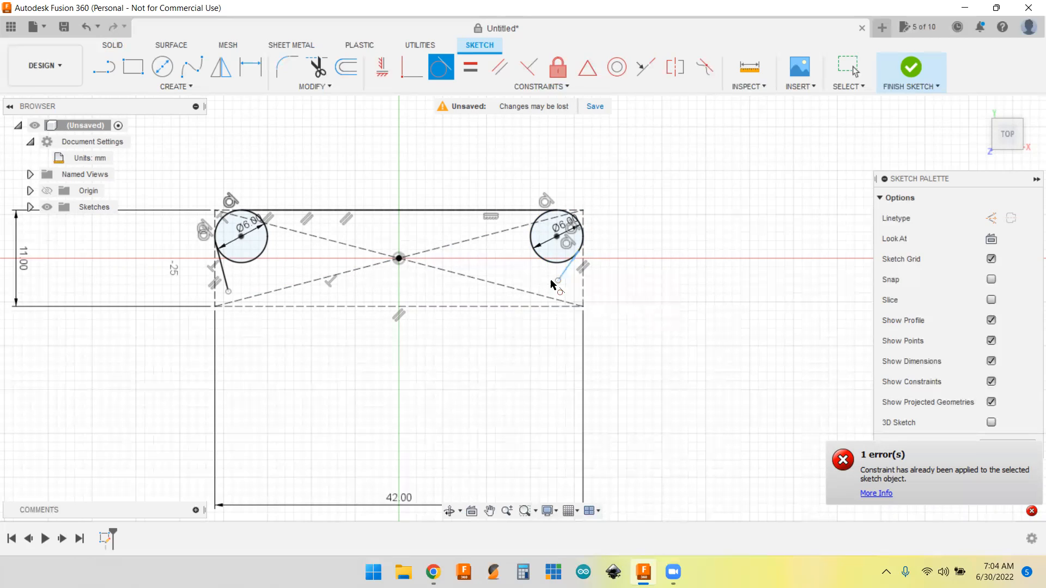
pyautogui.click(567, 279)
# - Add a driven angle dimension between the left slanted line and the rectangle's left edge, placed below the rectangle
pyautogui.click(251, 66)
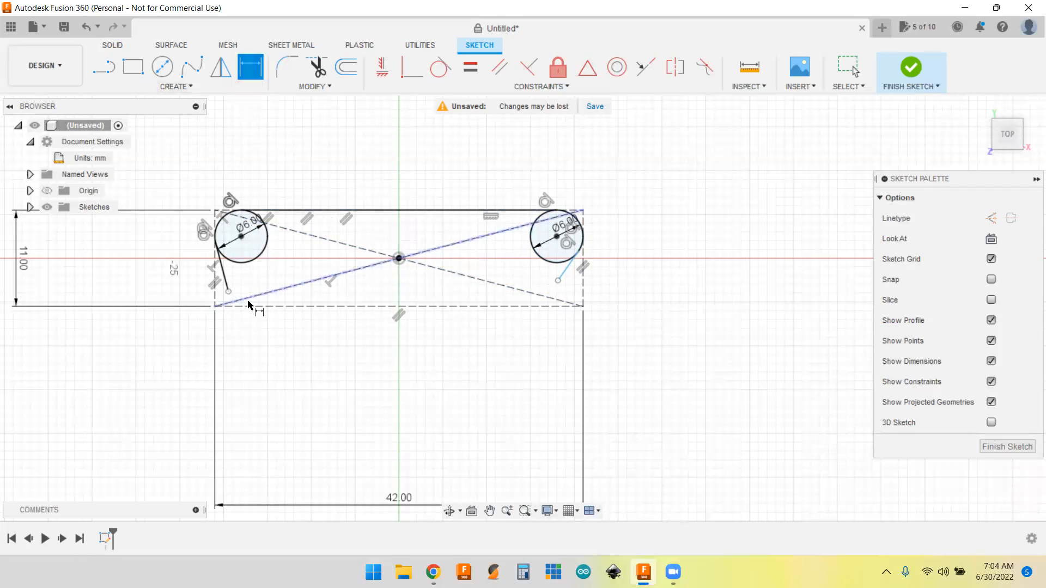
pyautogui.click(225, 282)
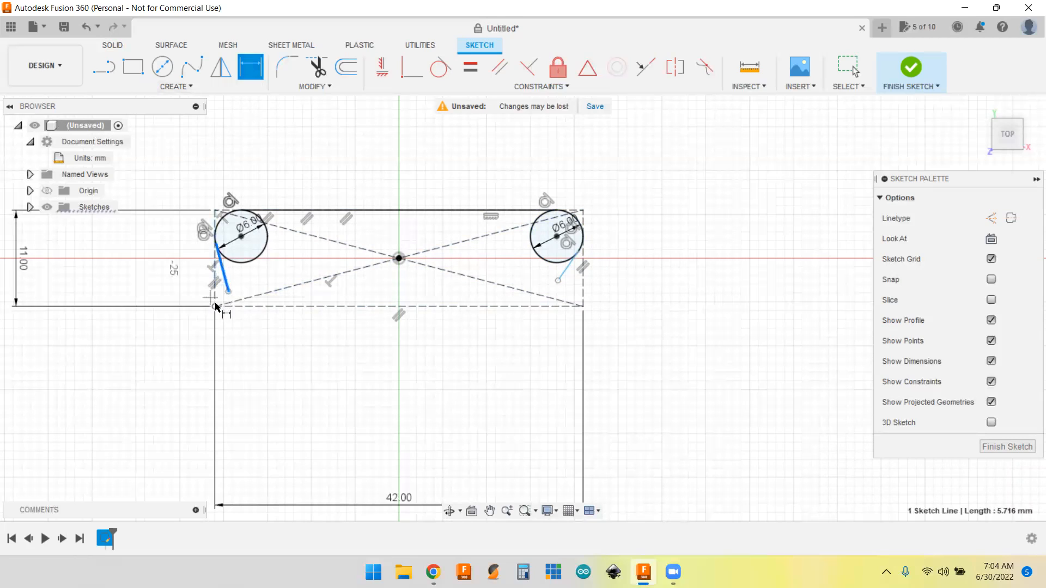
pyautogui.click(215, 295)
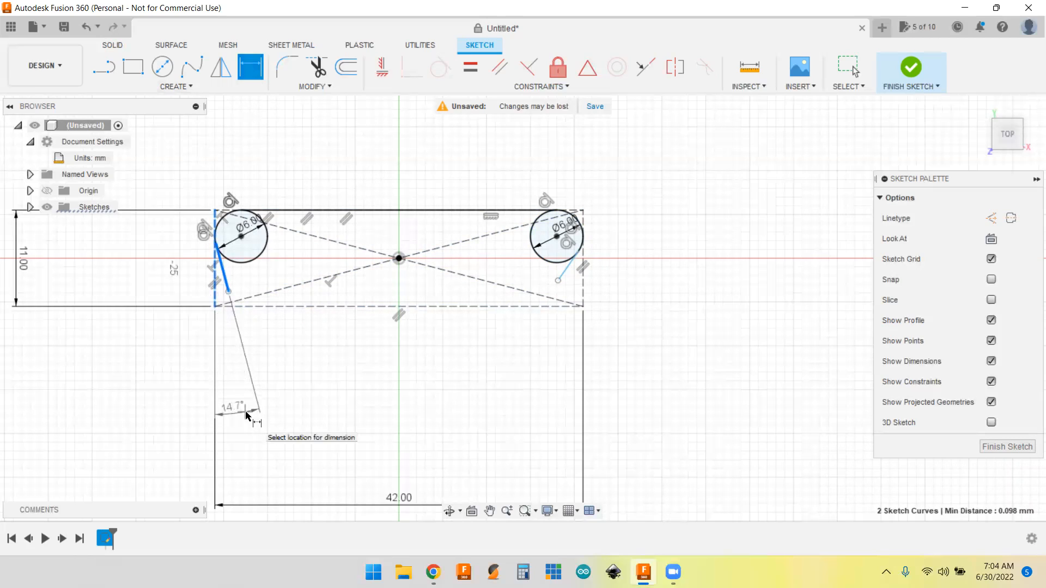
pyautogui.click(247, 416)
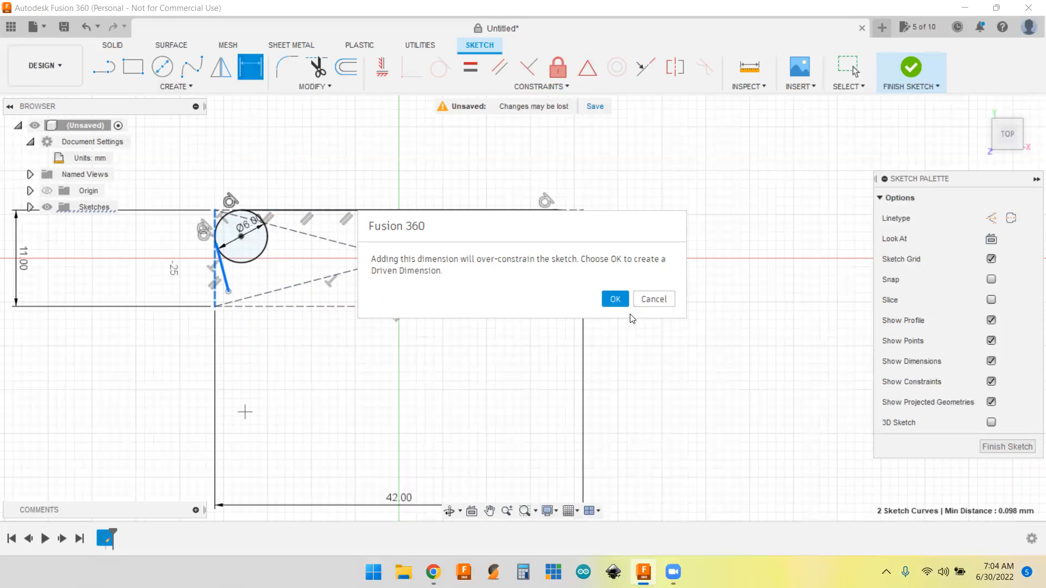
pyautogui.click(615, 299)
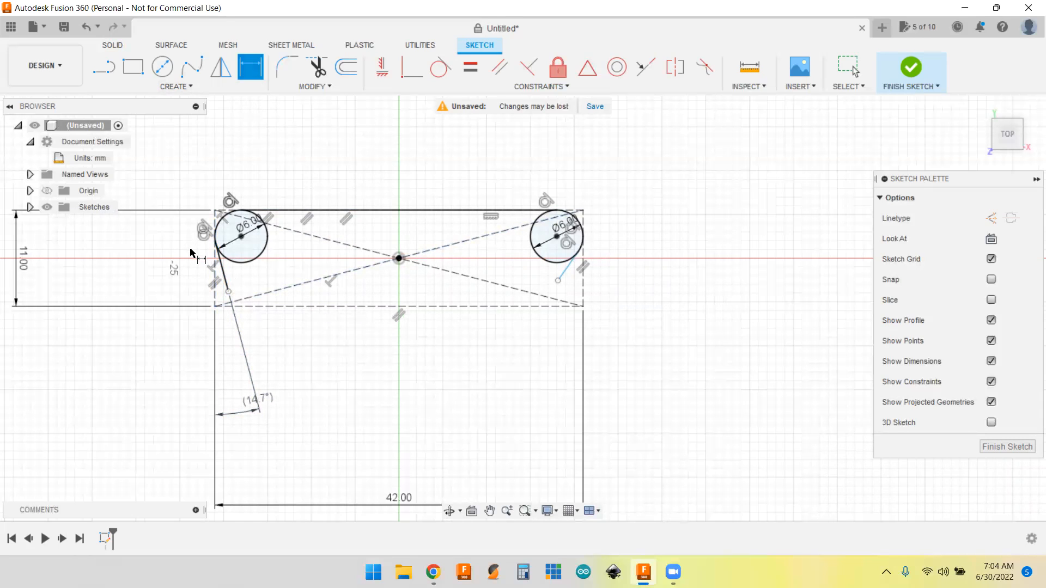
pyautogui.scroll(3, 190, 251)
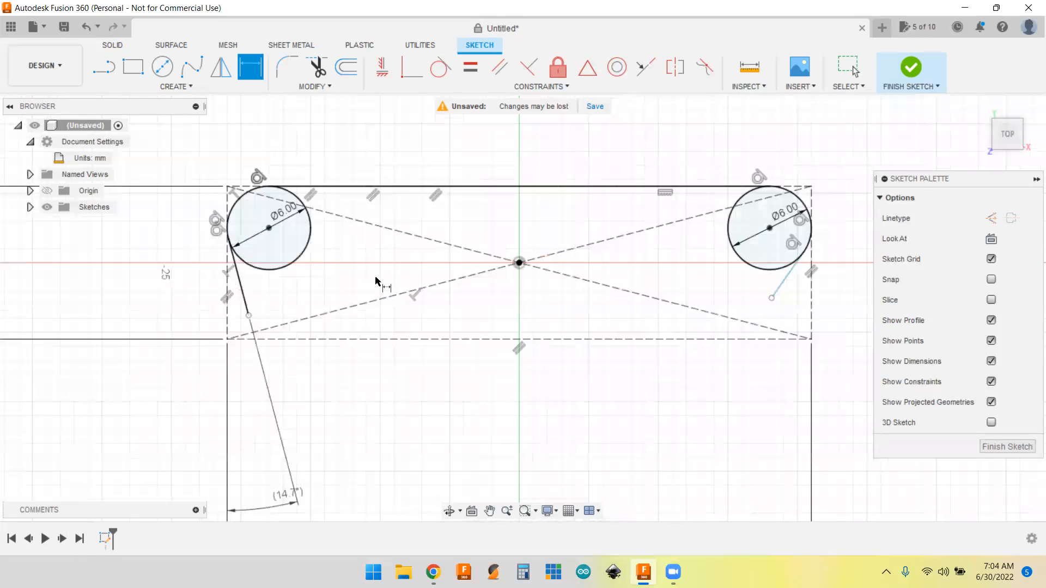
pyautogui.scroll(4, 293, 310)
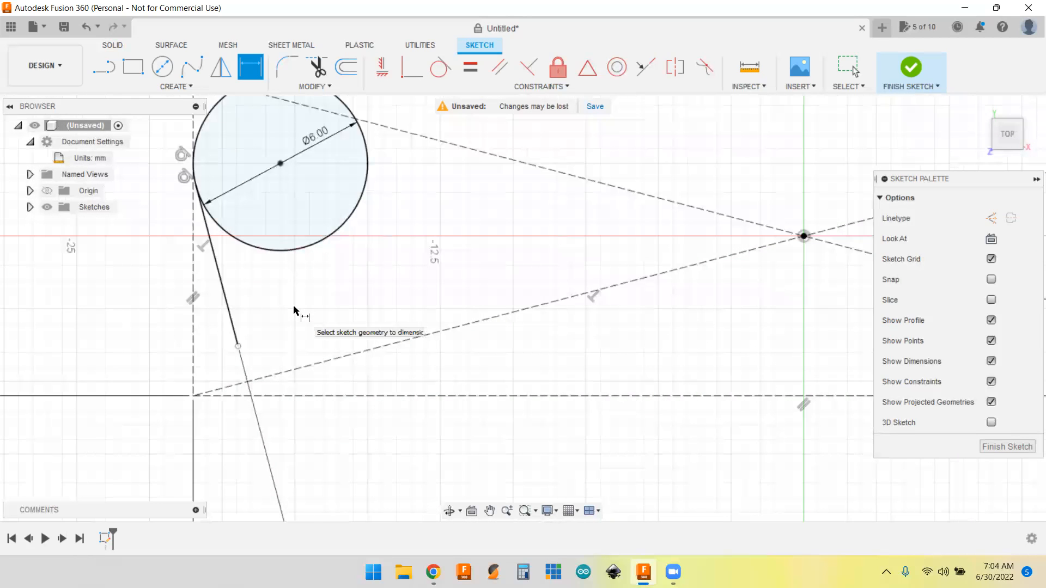
# - Delete the perpendicular constraint between the left slanted line and the construction rectangle's diagonal
pyautogui.scroll(1, 293, 311)
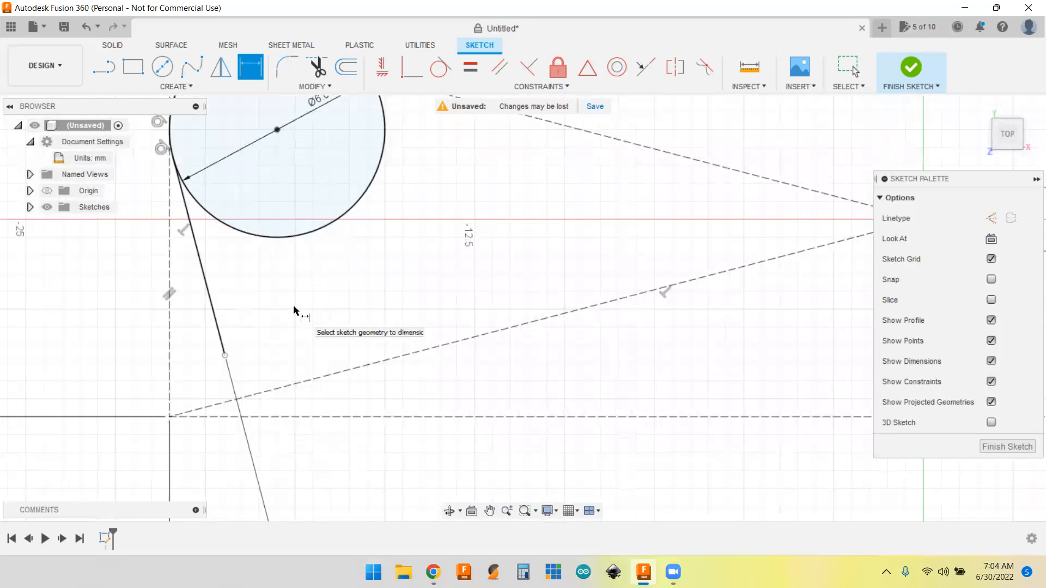
pyautogui.rightClick(184, 234)
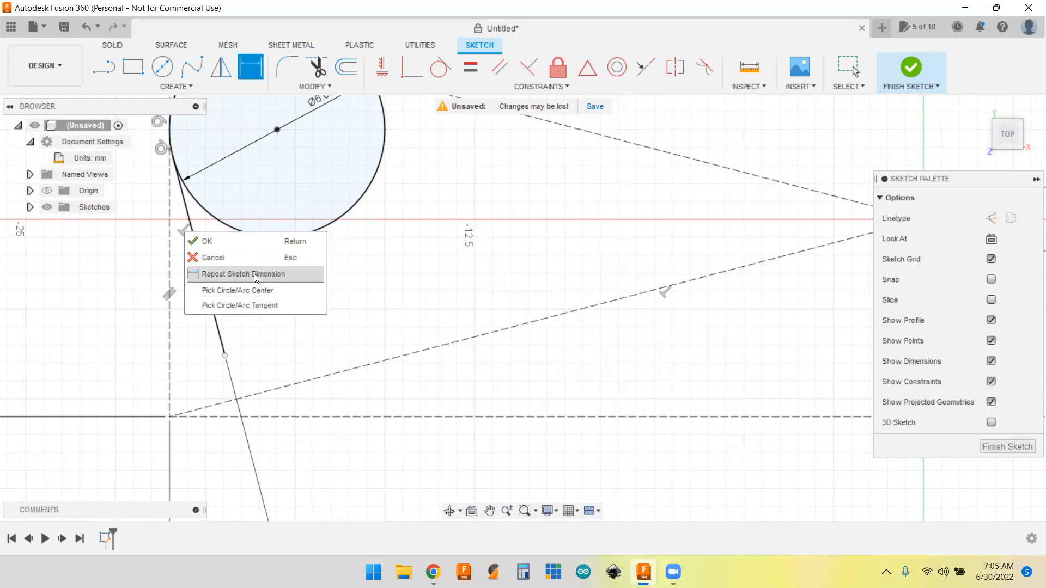
pyautogui.click(387, 273)
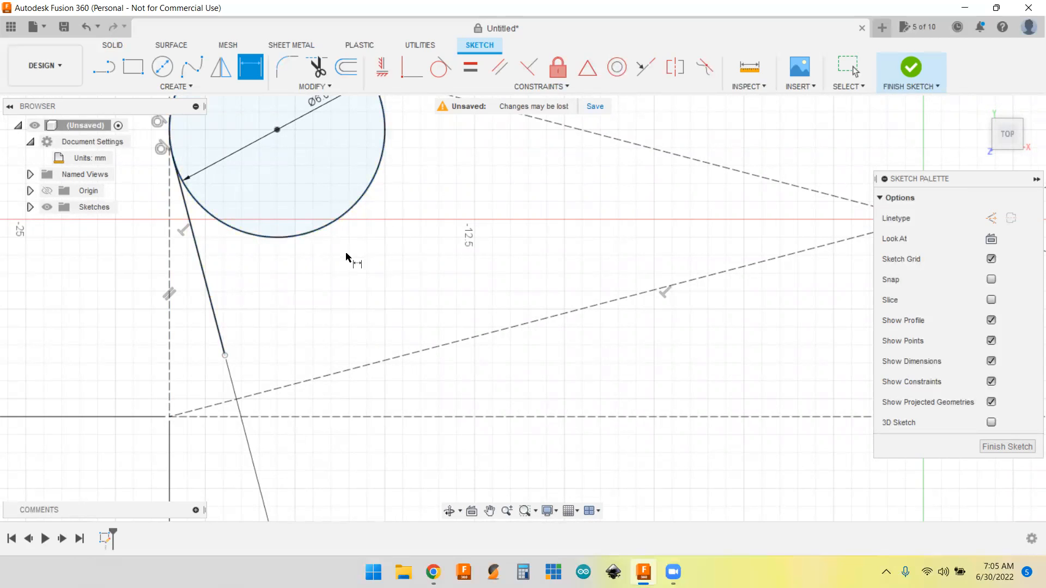
pyautogui.press('Escape')
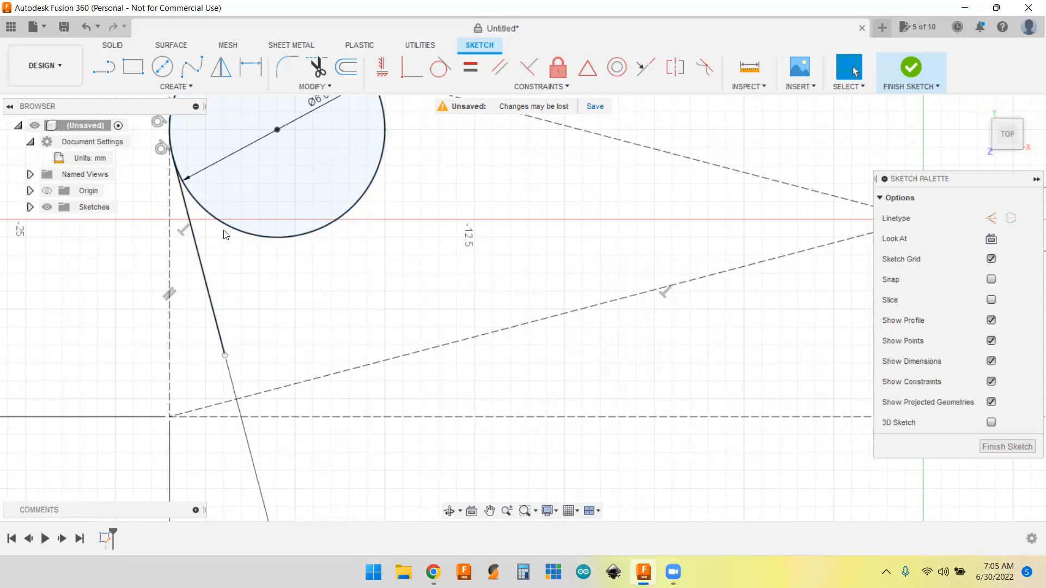
pyautogui.click(182, 230)
pyautogui.rightClick(182, 229)
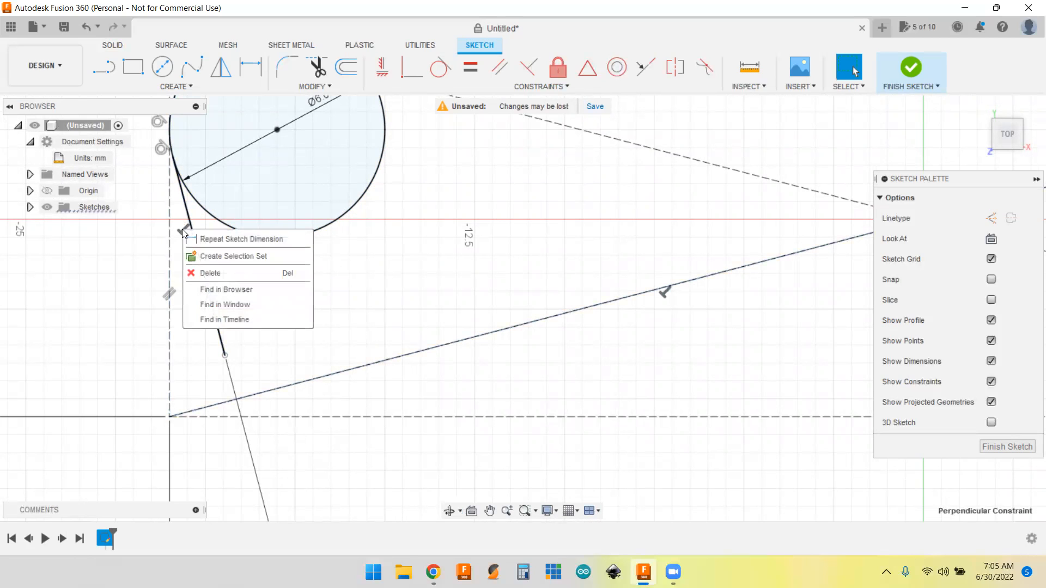
pyautogui.click(212, 274)
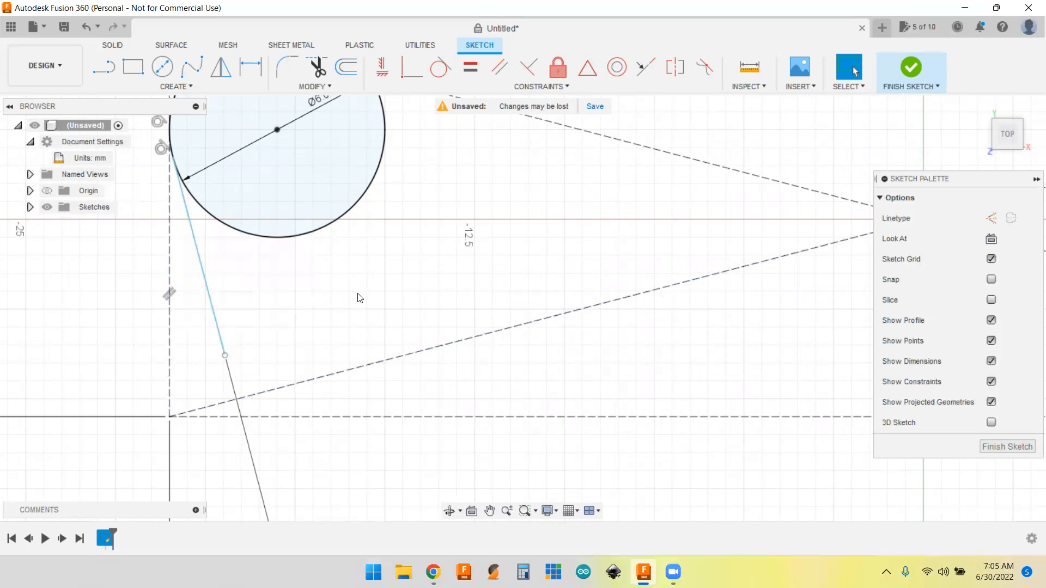
# - Dimension the angle between the left slanted line and the rectangle's left edge as 10 degrees, placed below the rectangle
pyautogui.click(250, 67)
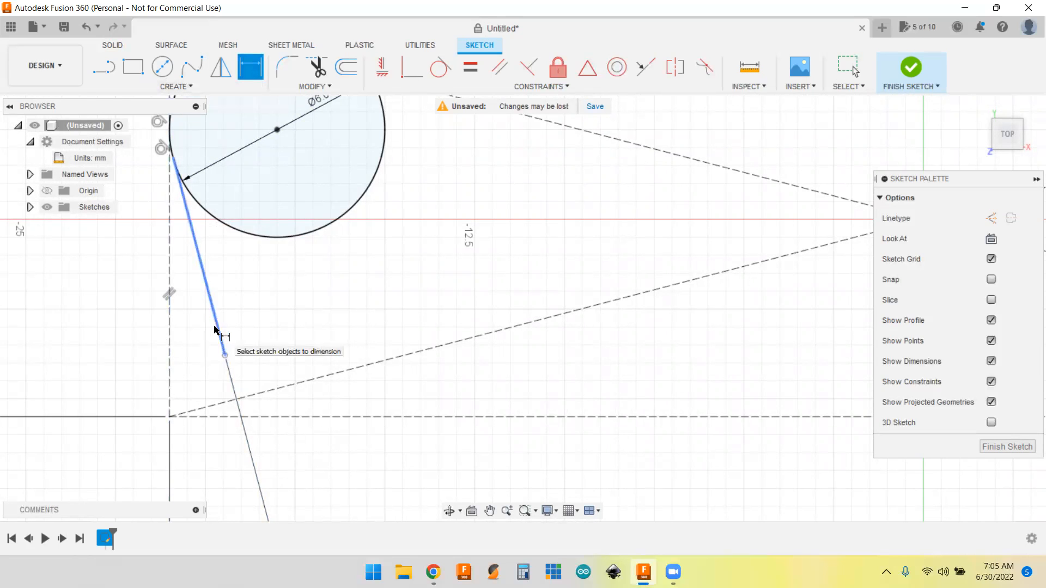
pyautogui.click(218, 338)
pyautogui.click(171, 350)
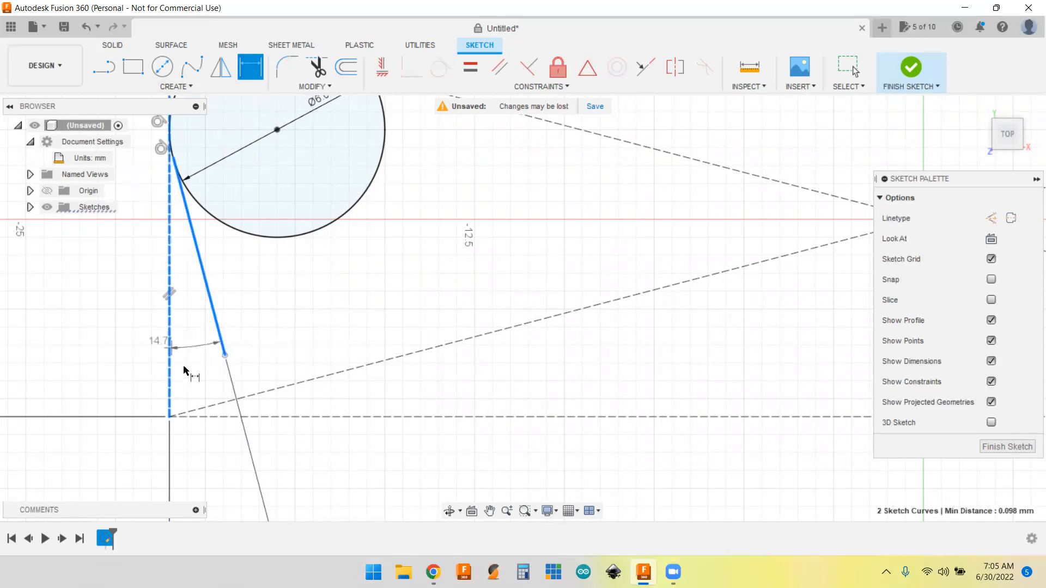
pyautogui.click(202, 483)
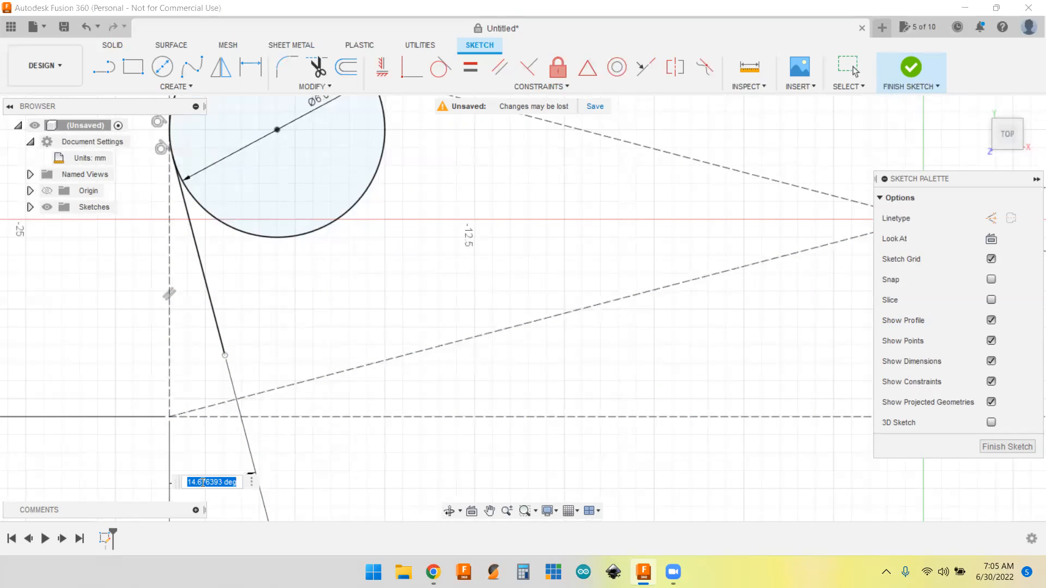
pyautogui.write('10')
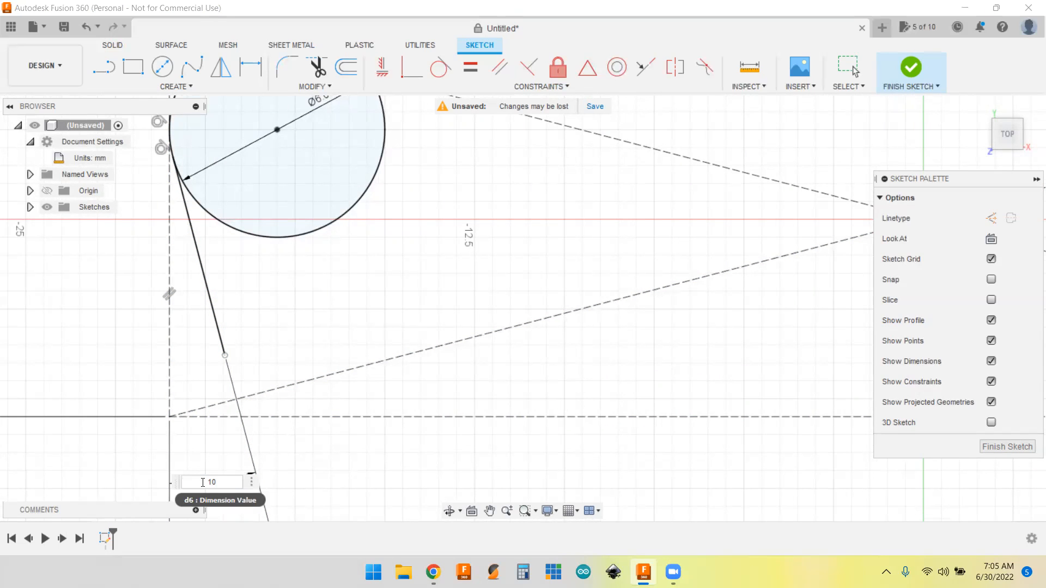
pyautogui.press('Return')
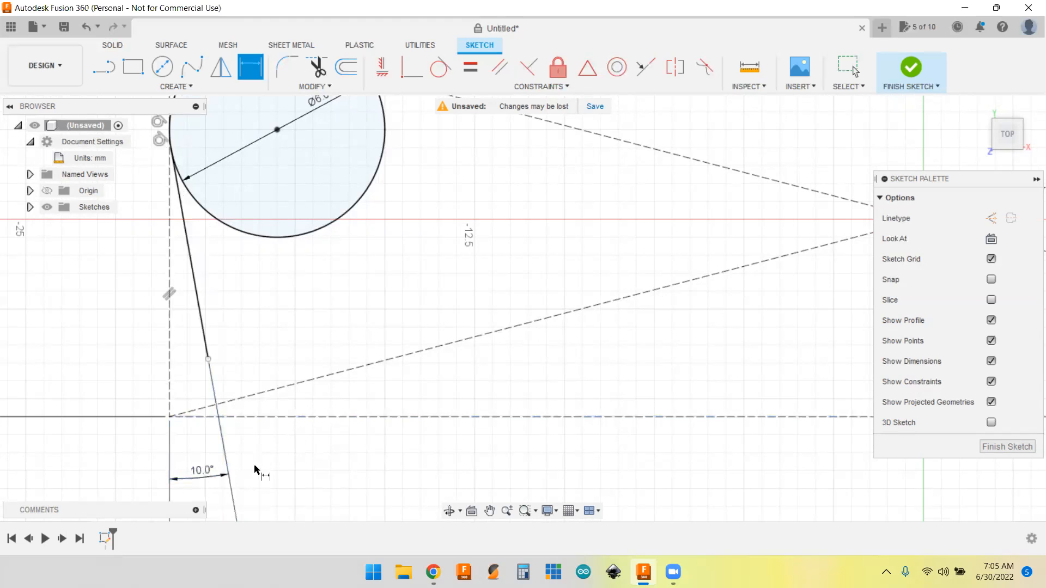
# - Dimension the angle between the right slanted line and the rectangle's right edge as 10 degrees, placed below the rectangle
pyautogui.scroll(1, 639, 355)
pyautogui.scroll(-5, 642, 353)
pyautogui.moveTo(723, 342); pyautogui.dragTo(360, 331, button='middle')
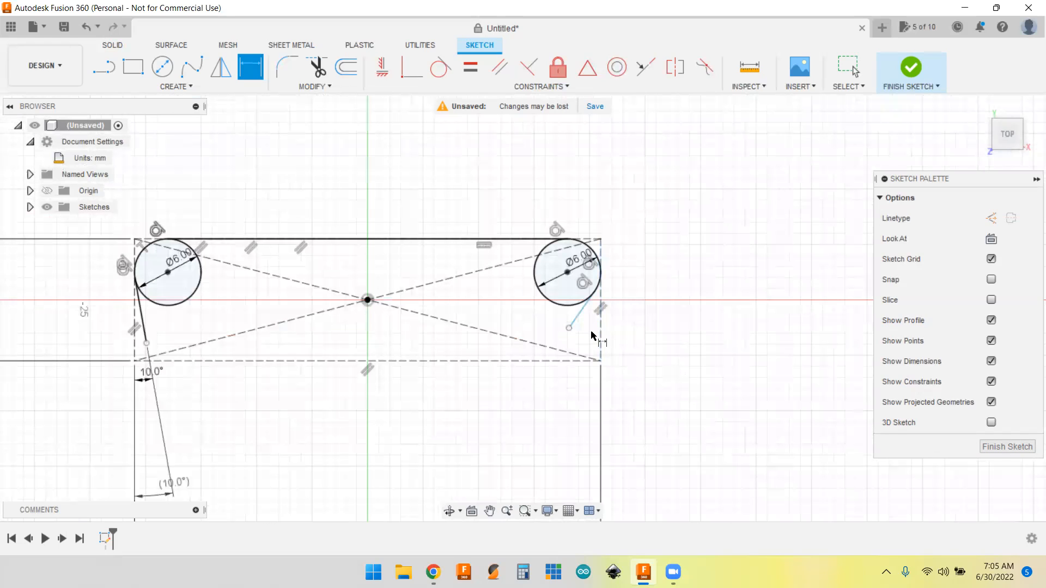
pyautogui.click(579, 318)
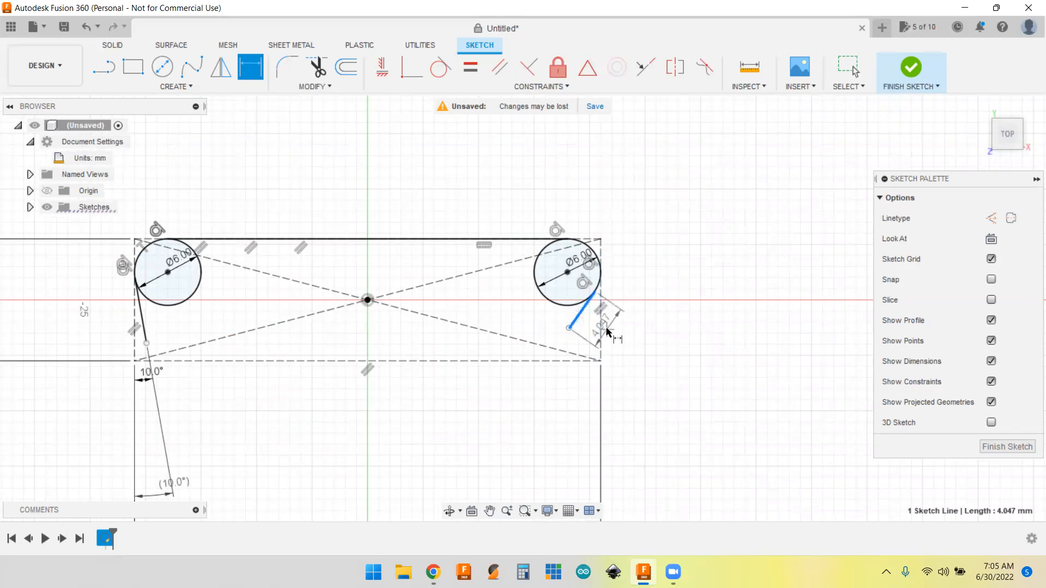
pyautogui.click(600, 341)
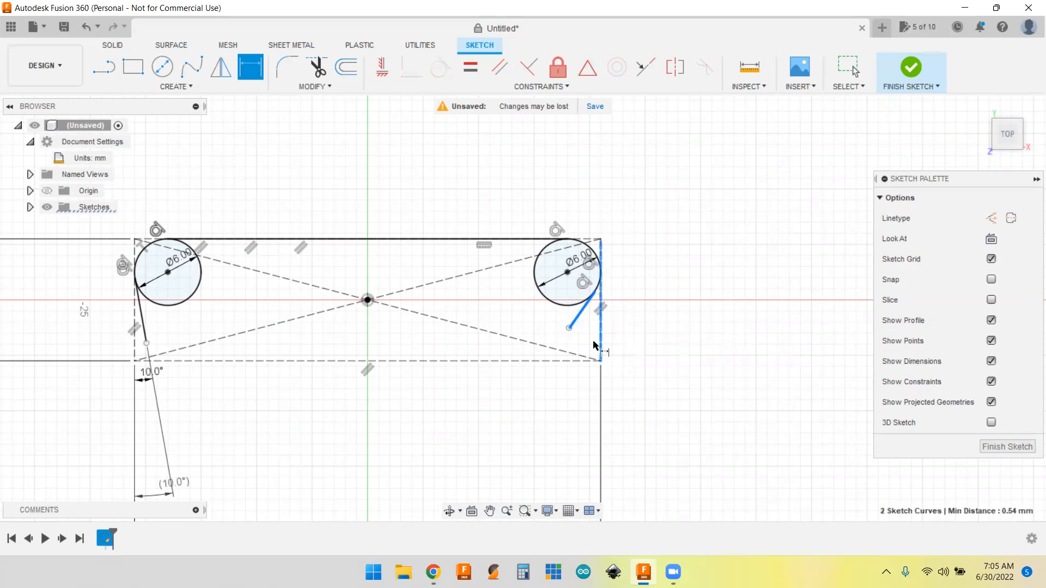
pyautogui.click(575, 419)
pyautogui.write('10')
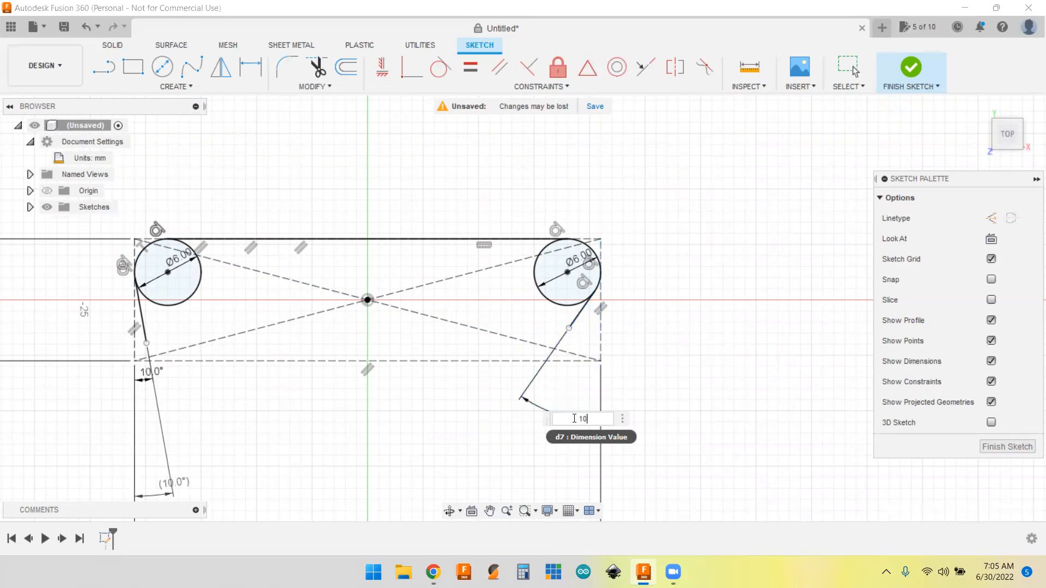
pyautogui.press('Return')
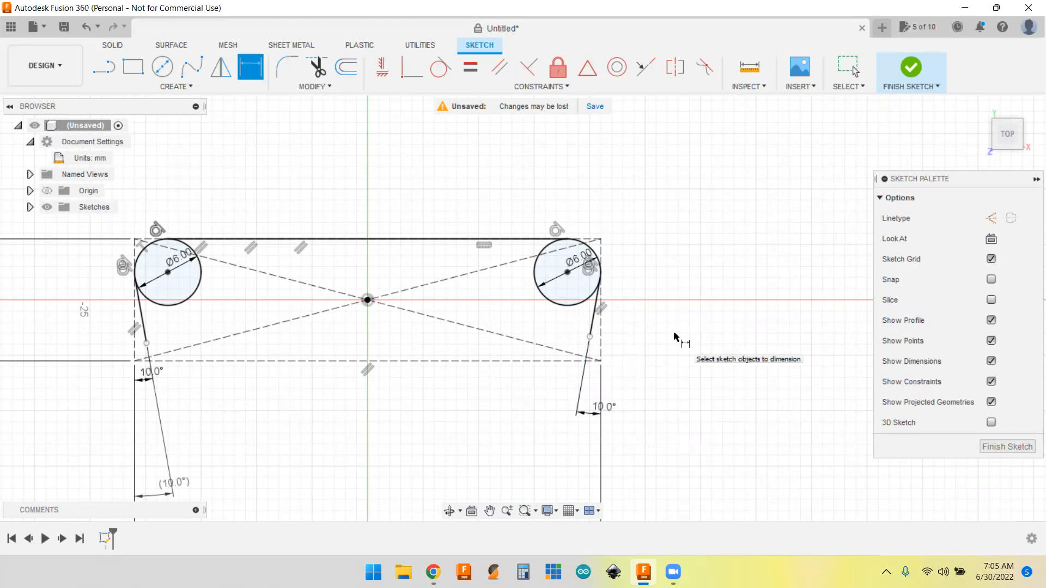
pyautogui.press('Escape')
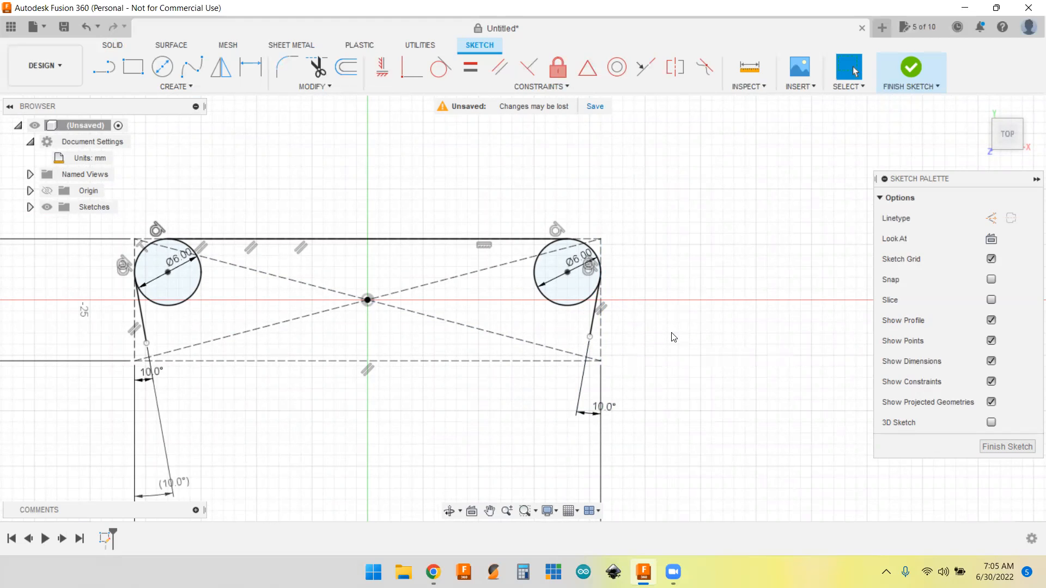
# - Draw a 6 mm diameter circle in the lower left half of the construction rectangle, clear of the slanted line
pyautogui.click(162, 67)
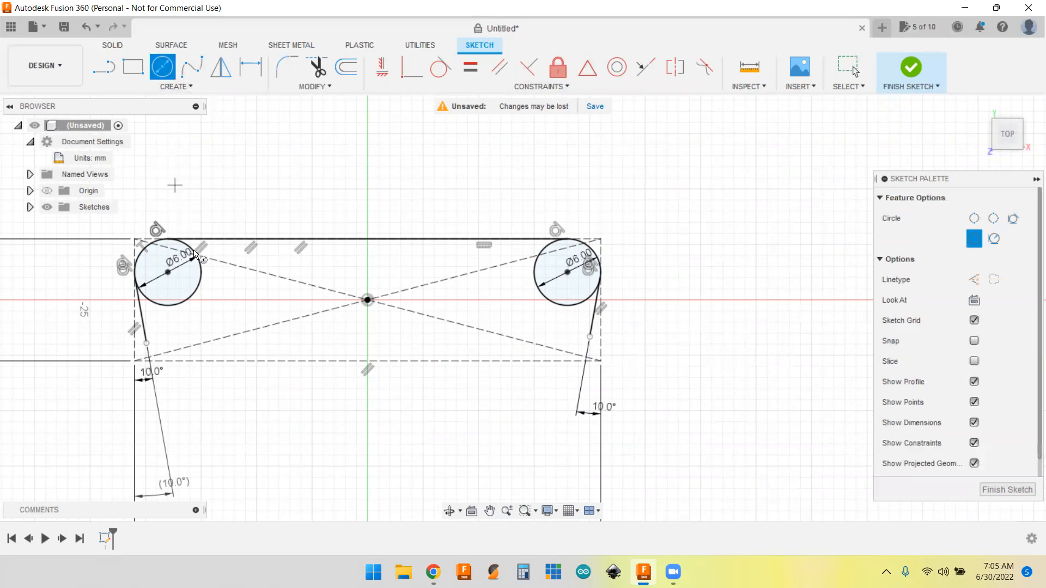
pyautogui.click(284, 337)
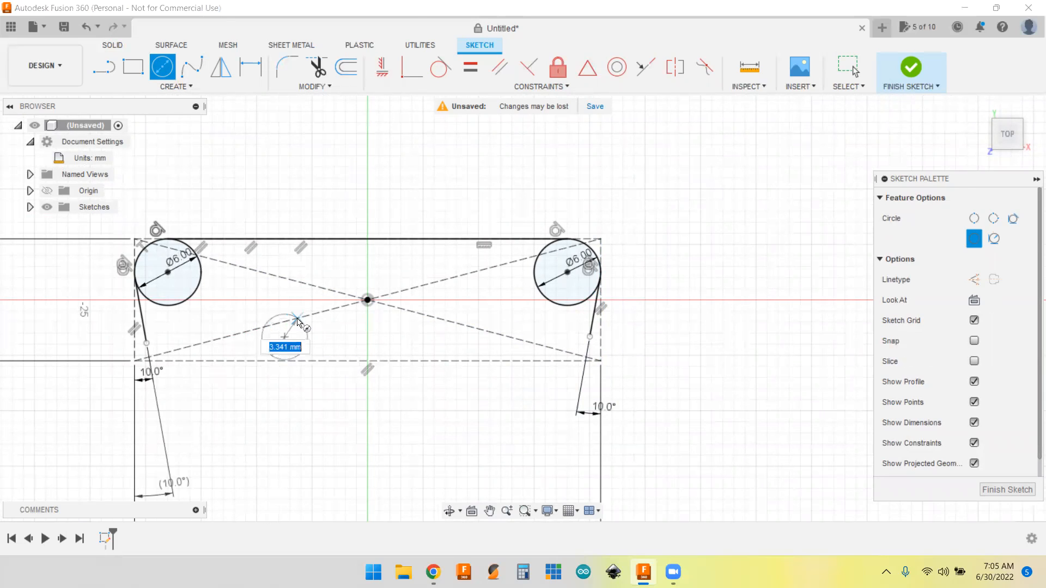
pyautogui.write('6')
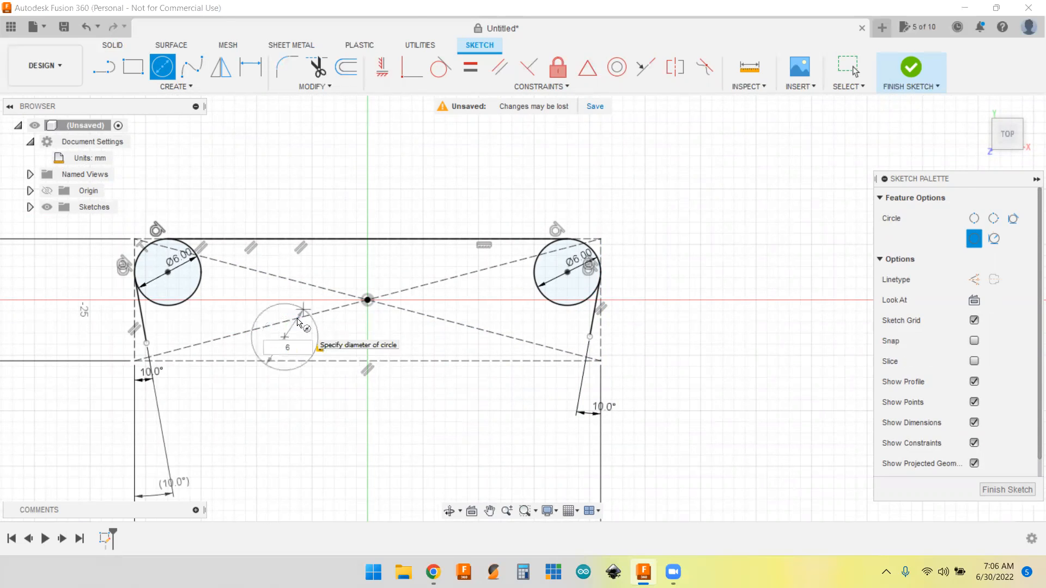
pyautogui.press('Return')
pyautogui.press('Escape')
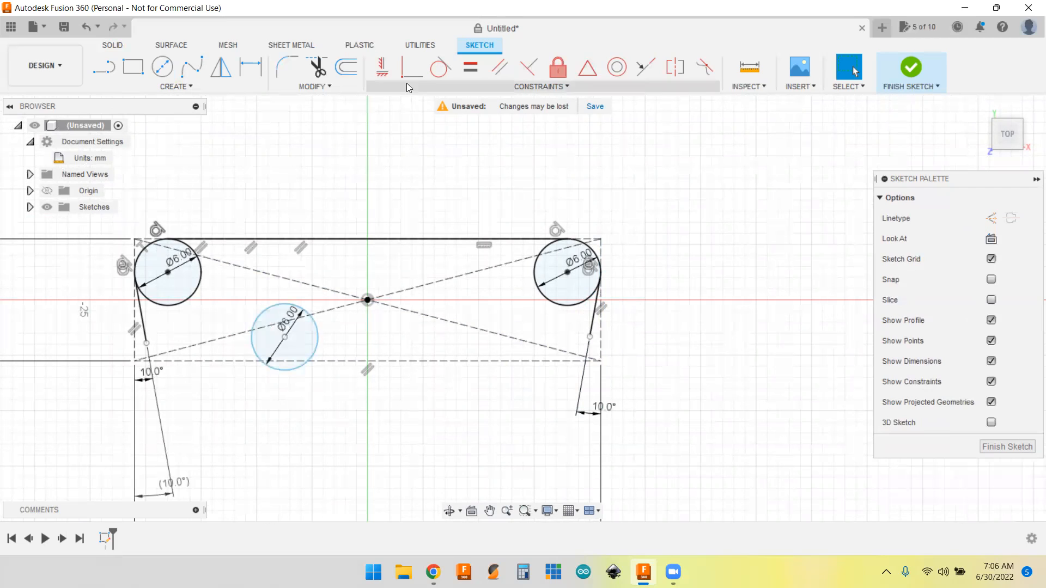
# - Constrain the new lower circle tangent to the rectangle's bottom edge and to the left slanted line
pyautogui.click(439, 68)
pyautogui.click(317, 338)
pyautogui.click(238, 361)
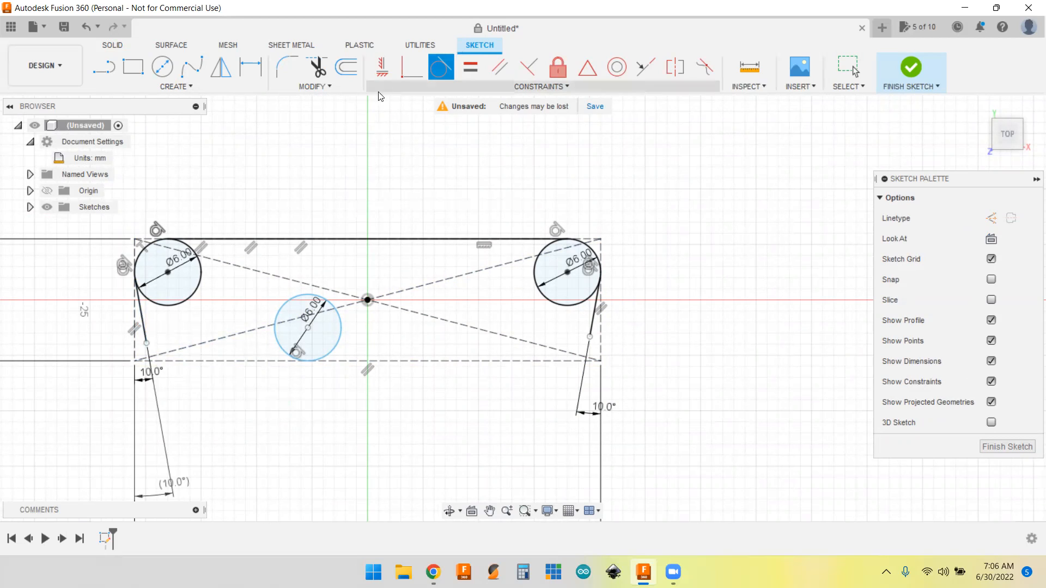
pyautogui.click(280, 312)
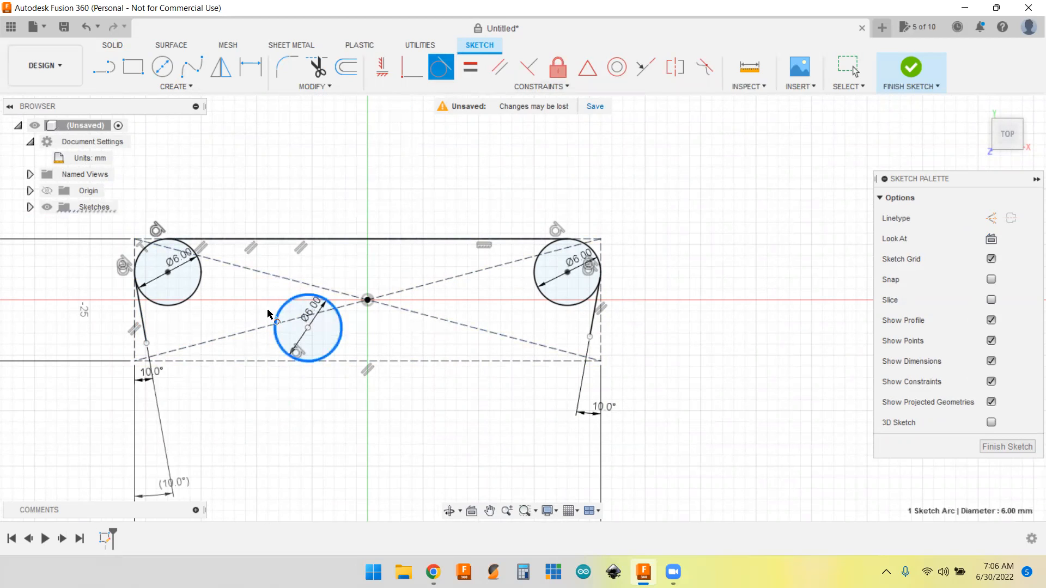
pyautogui.click(146, 331)
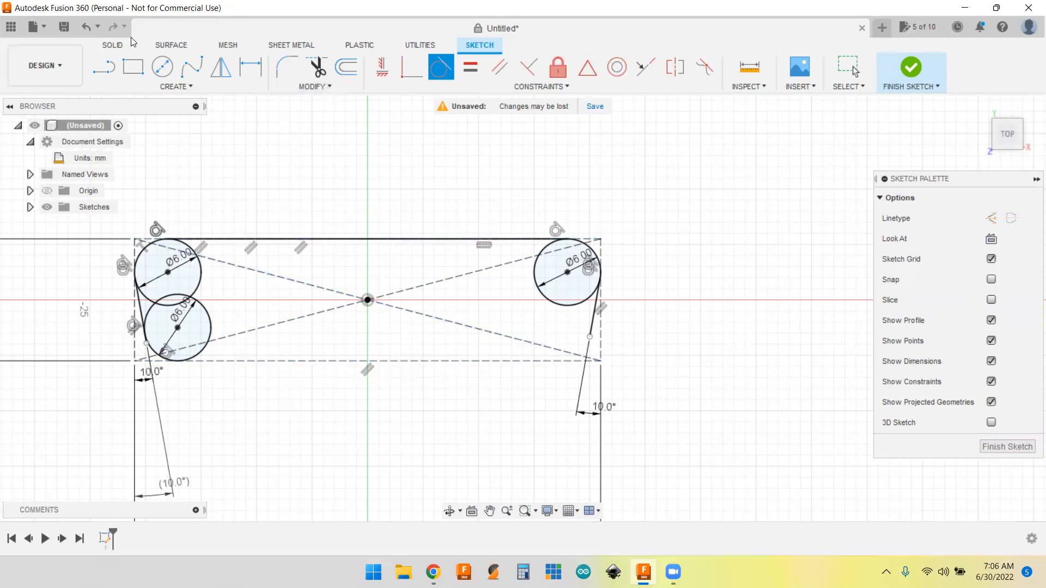
# - Draw another 6 mm diameter circle in the lower right half of the construction rectangle
pyautogui.click(162, 66)
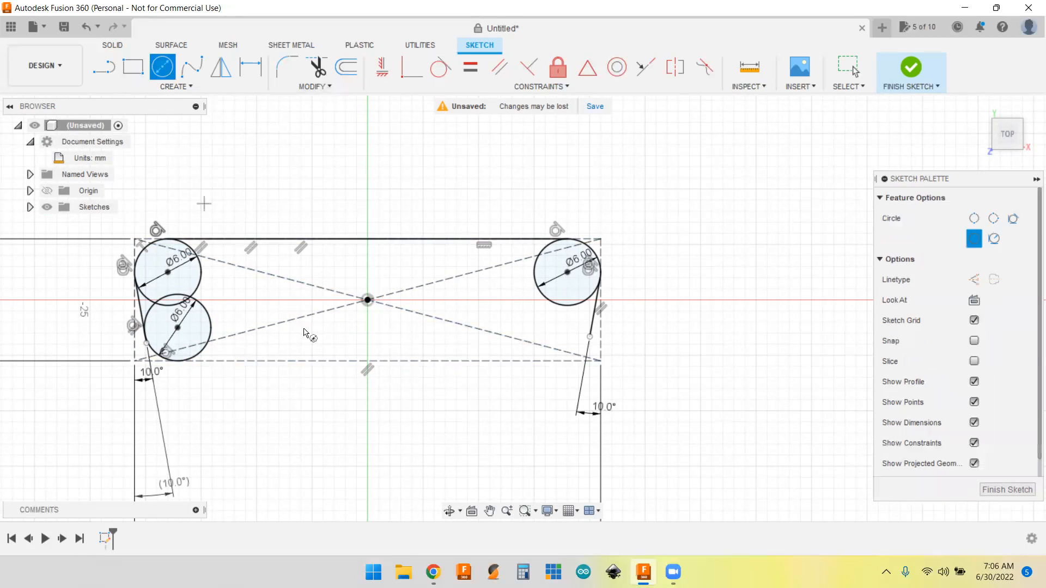
pyautogui.click(455, 337)
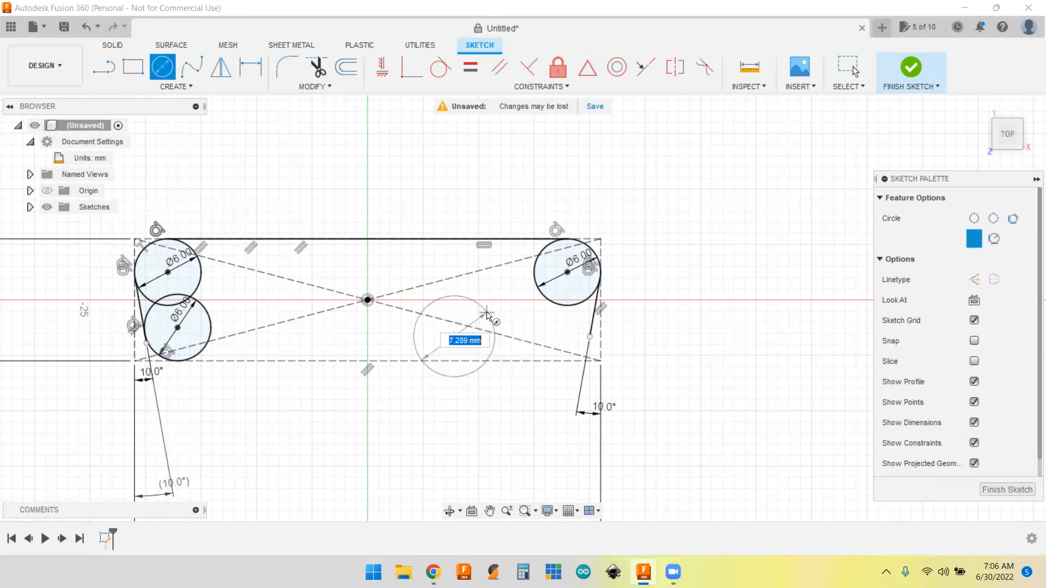
pyautogui.write('6')
pyautogui.press('Return')
pyautogui.press('Escape')
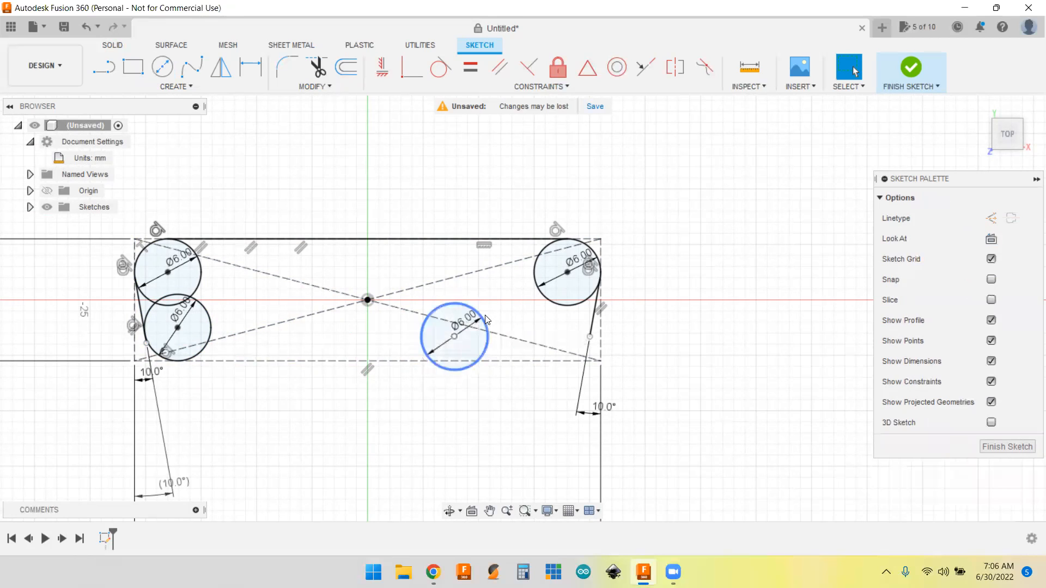
# - Constrain the lower right circle tangent to the rectangle's bottom edge and to the right slanted line
pyautogui.click(439, 69)
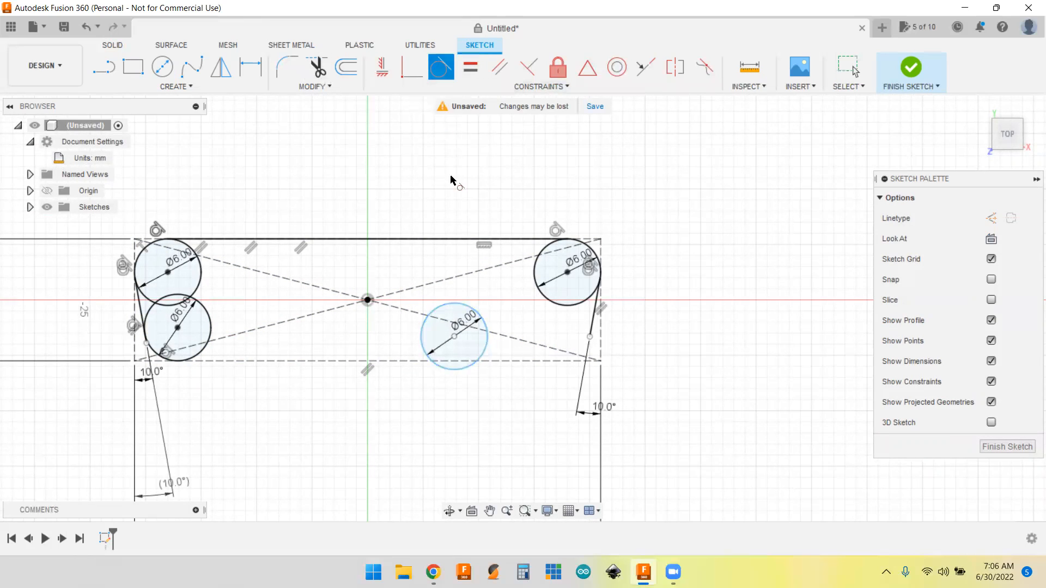
pyautogui.click(486, 347)
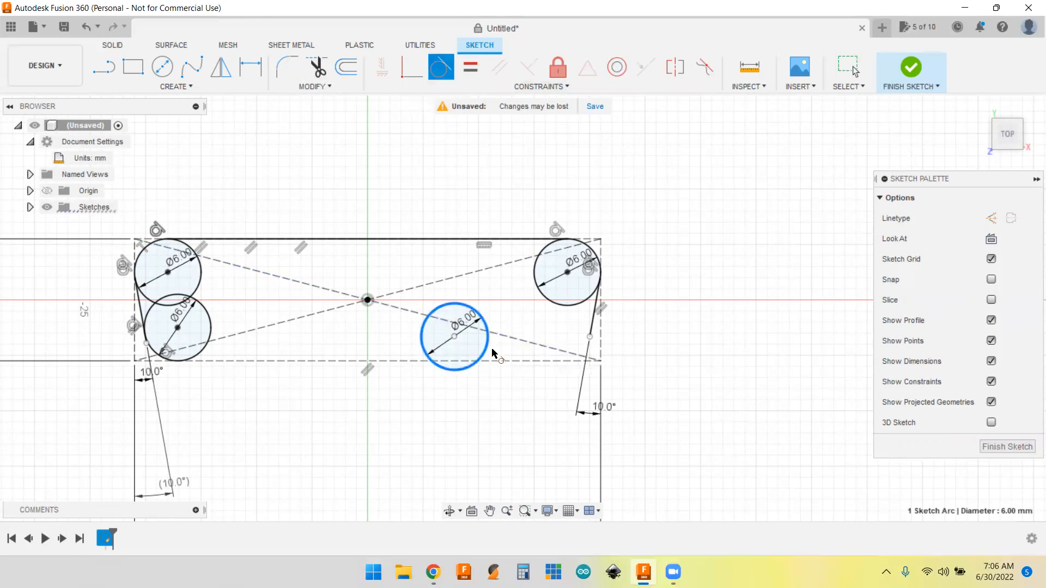
pyautogui.click(408, 361)
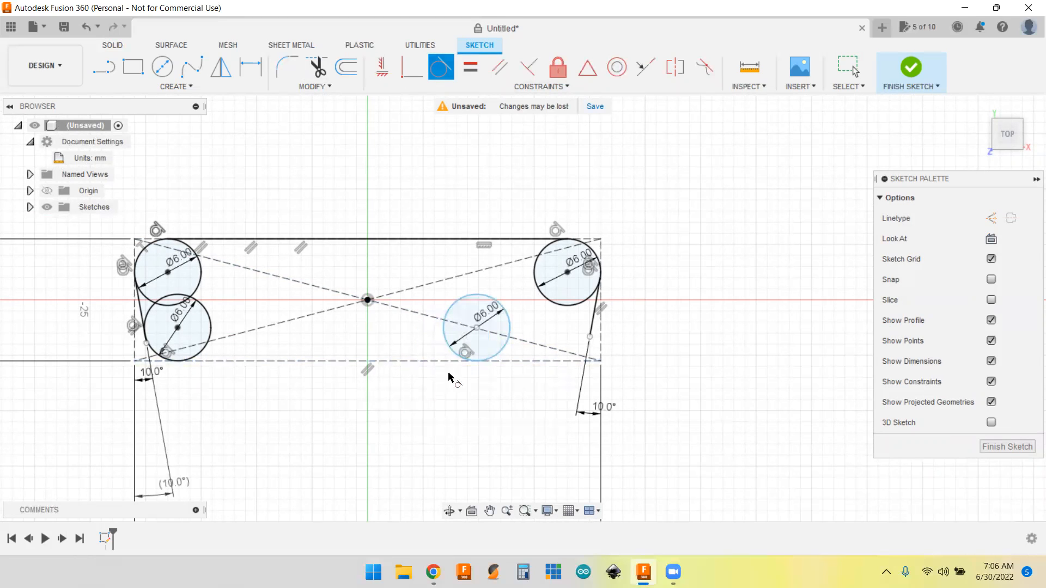
pyautogui.click(511, 332)
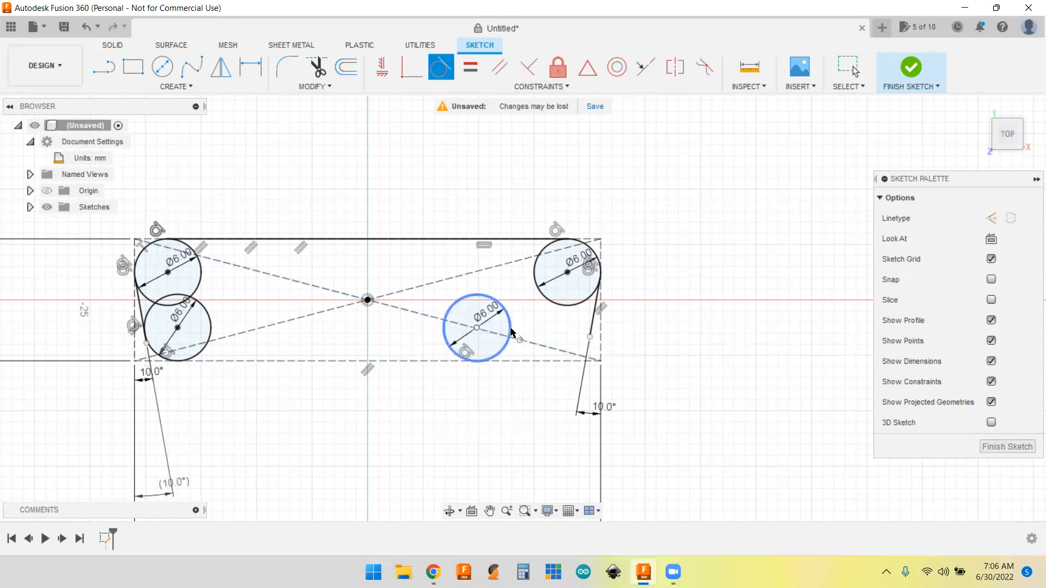
pyautogui.click(594, 322)
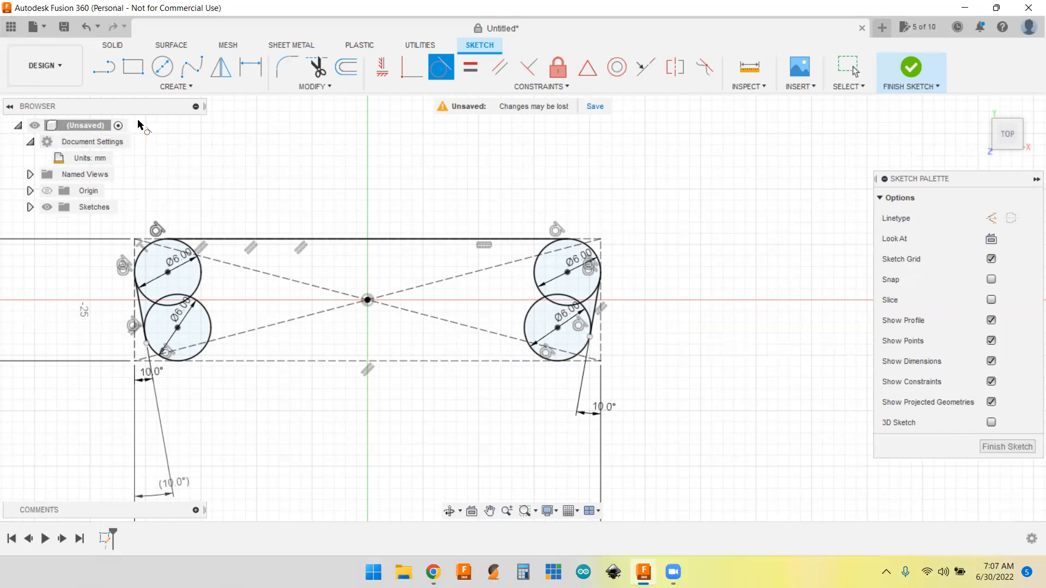
# - Draw a horizontal line between the two lower circles, from the left one to the right one, just above the rectangle's bottom edge
pyautogui.click(102, 72)
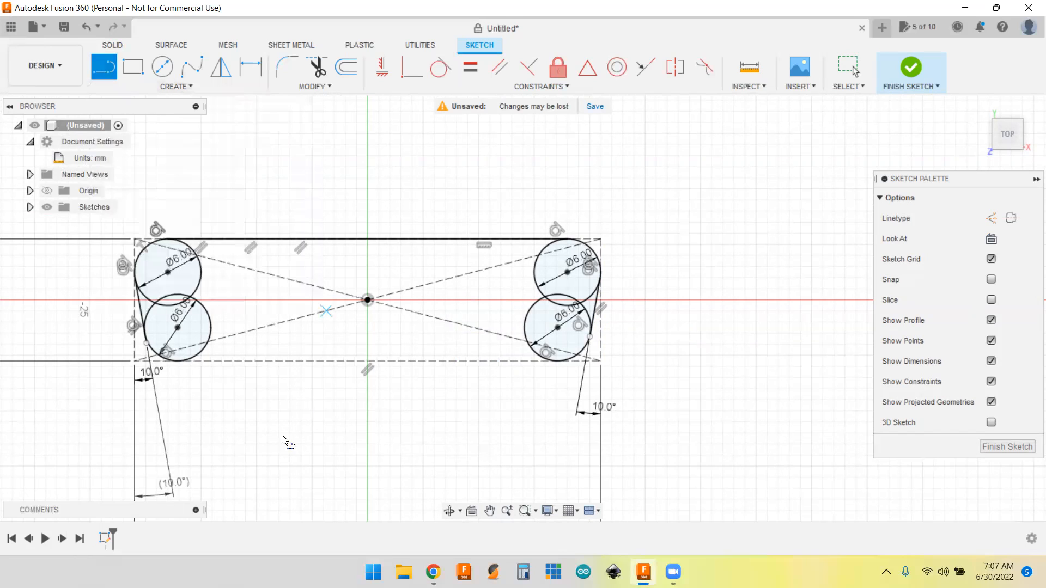
pyautogui.click(203, 349)
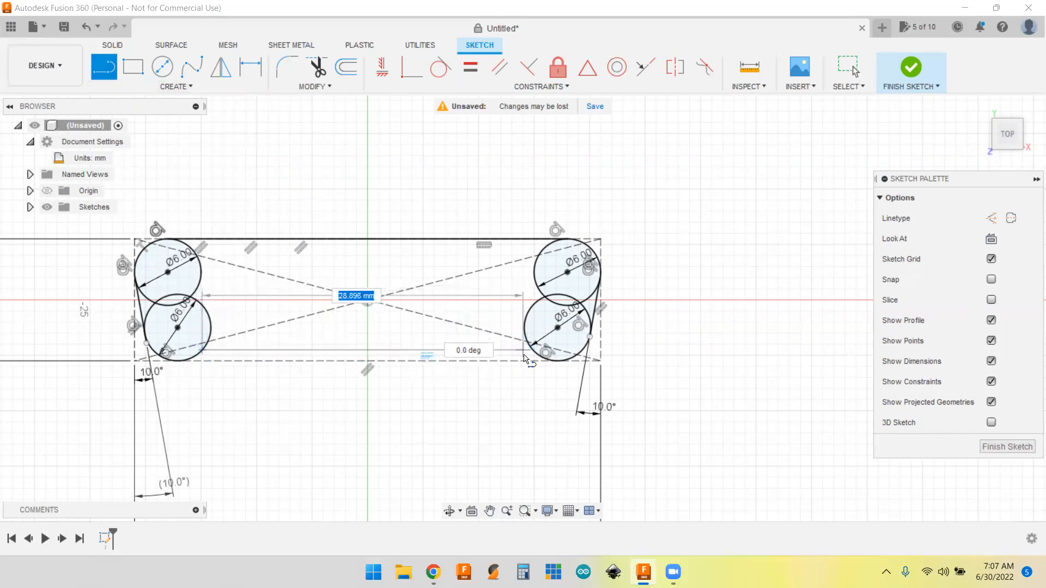
pyautogui.click(532, 351)
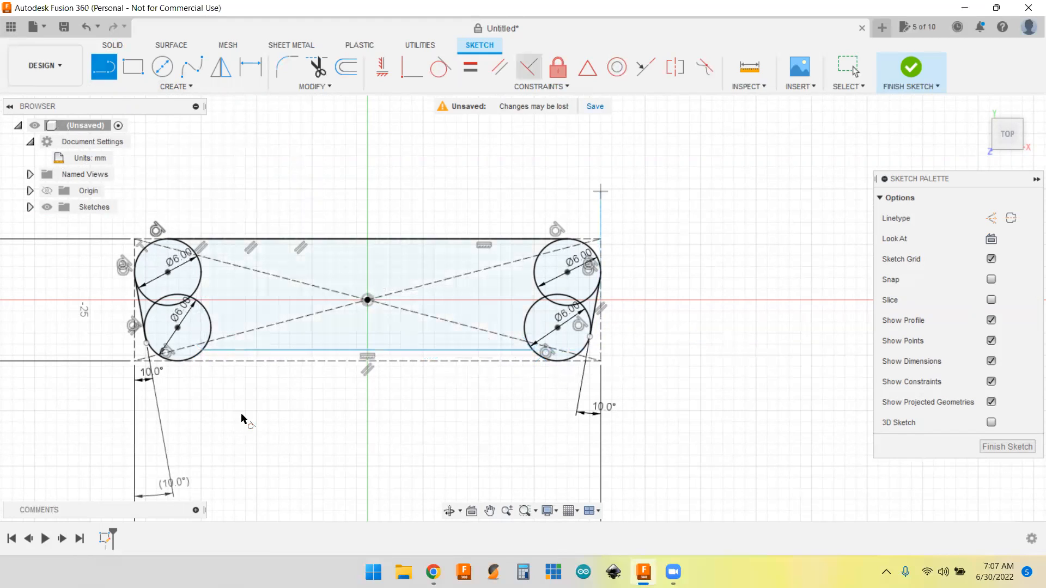
# - Constrain the lower horizontal line tangent to the lower left circle and finish the sketch
pyautogui.click(208, 337)
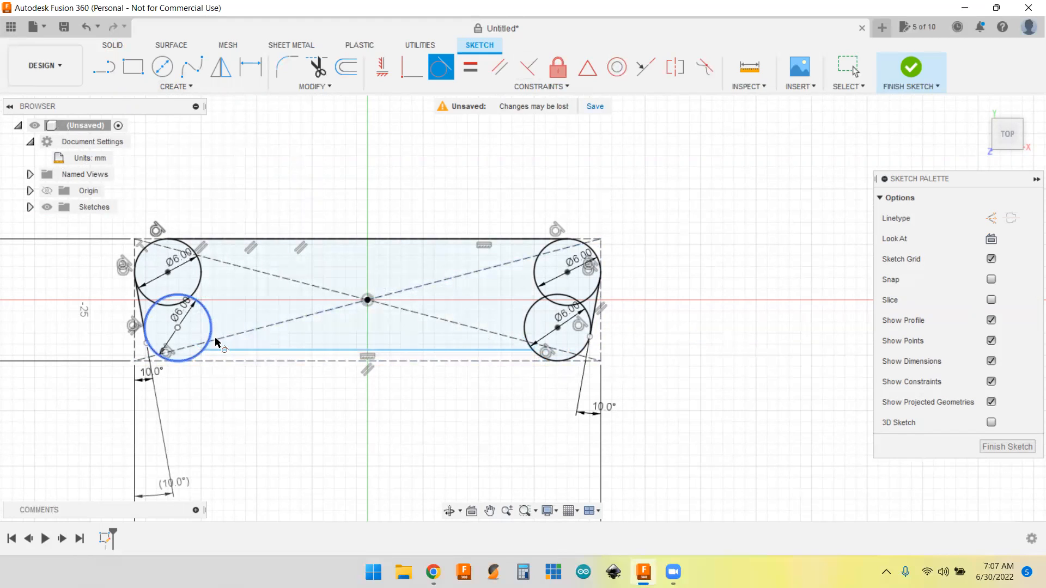
pyautogui.click(228, 350)
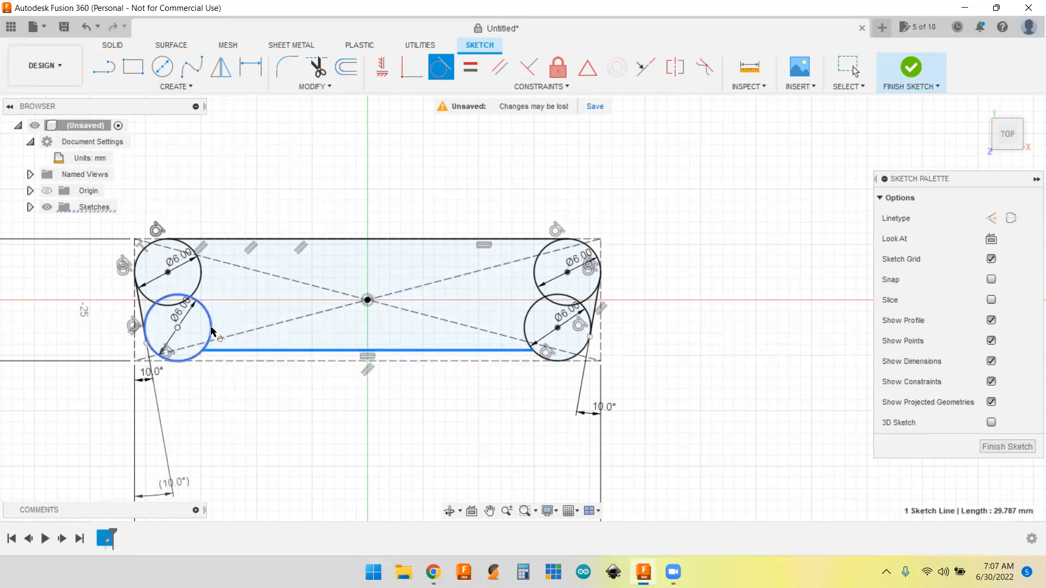
pyautogui.click(211, 326)
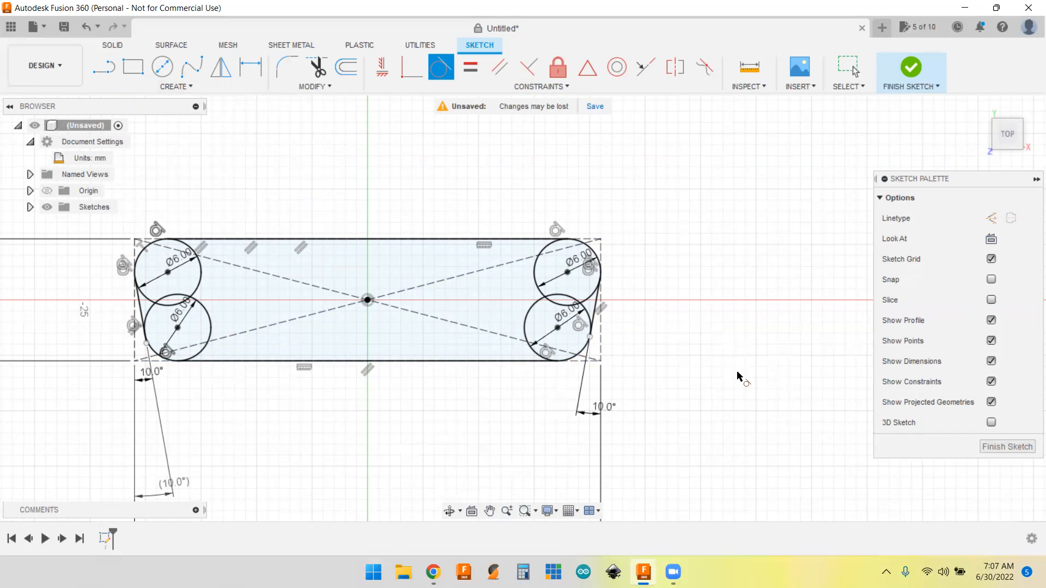
pyautogui.click(1005, 445)
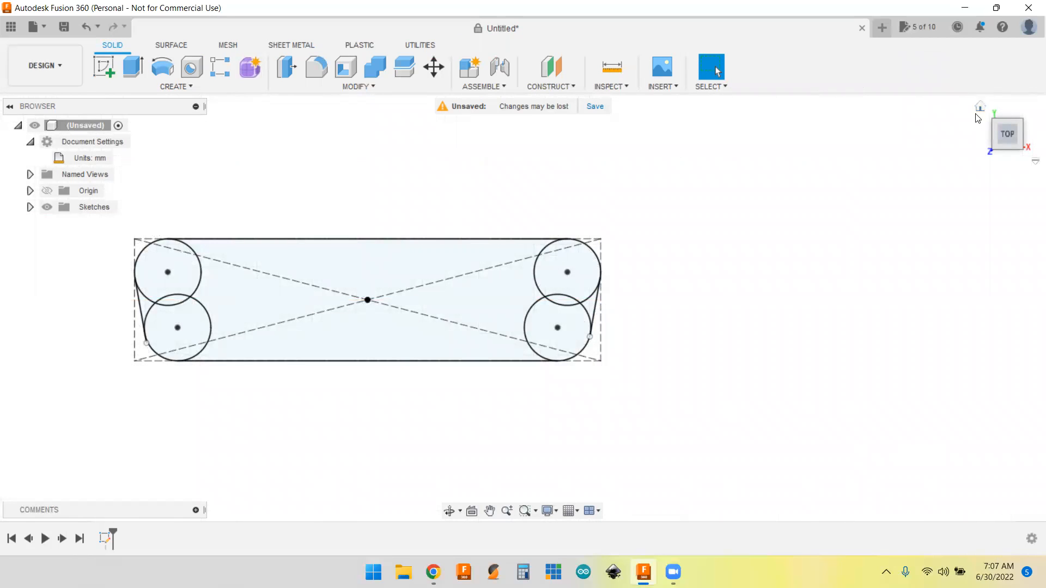
# - Extrude all nine profiles inside the connector outline 6 mm to one side as a new body
pyautogui.click(979, 109)
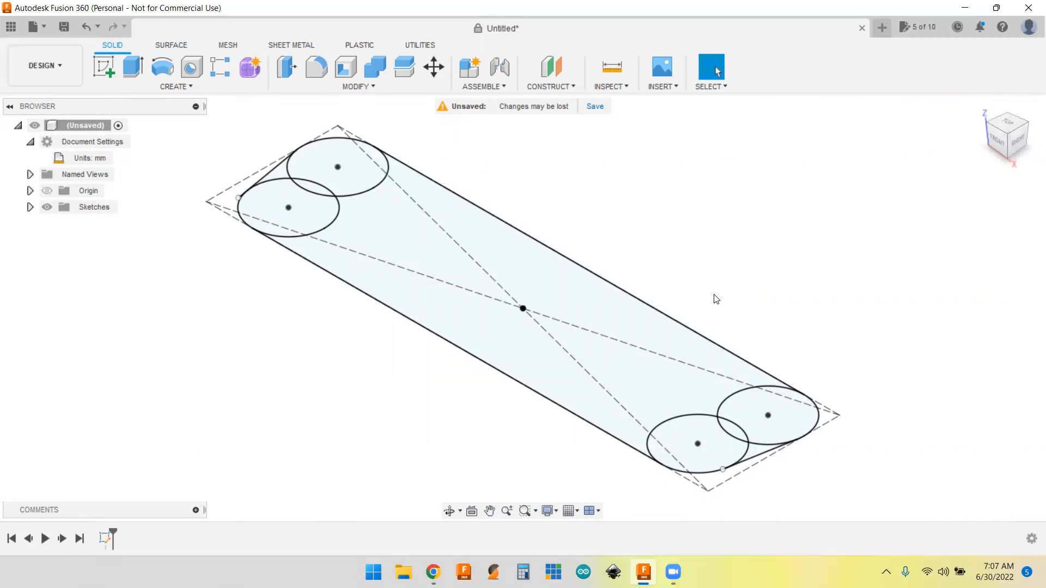
pyautogui.press('e')
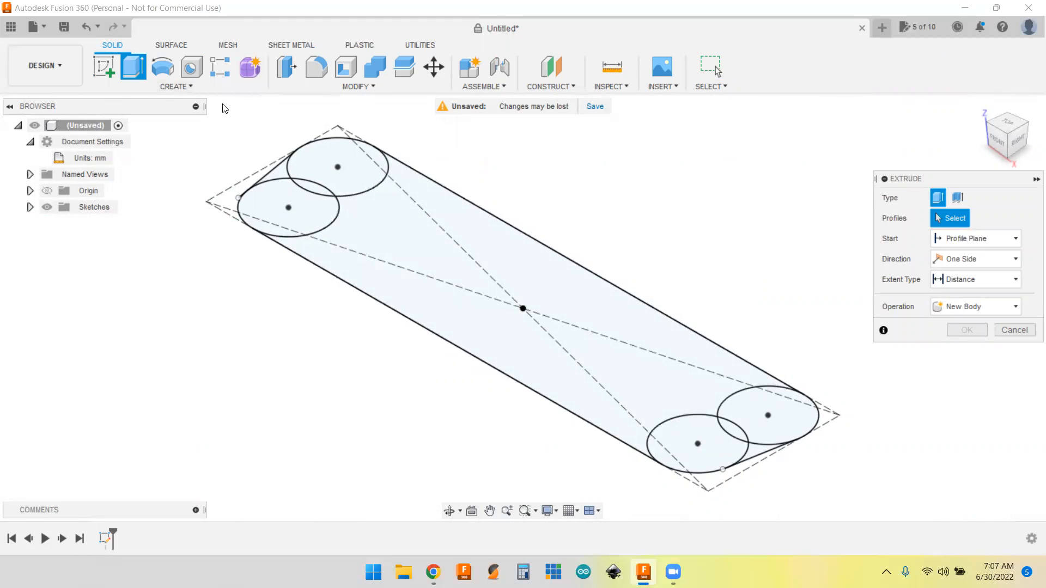
pyautogui.moveTo(221, 104)
pyautogui.mouseDown()
pyautogui.moveTo(627, 456)
pyautogui.moveTo(878, 498)
pyautogui.moveTo(851, 494)
pyautogui.mouseUp()
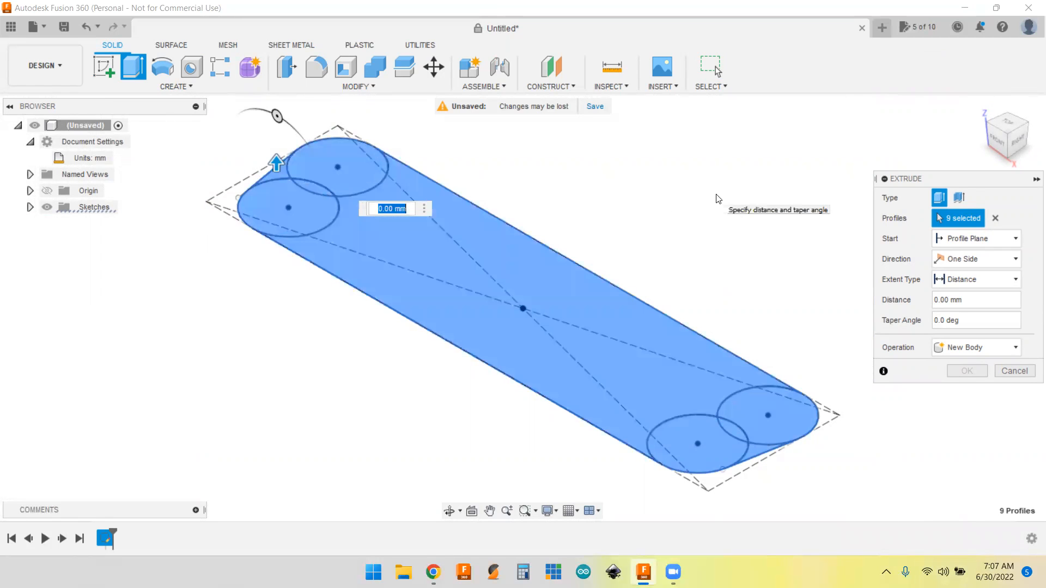
pyautogui.write('6')
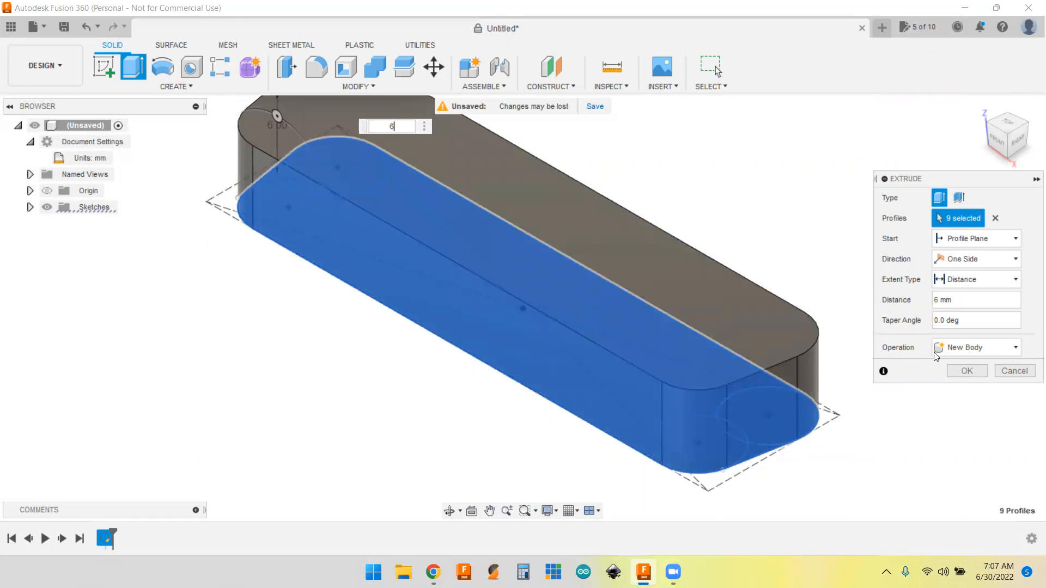
pyautogui.click(967, 371)
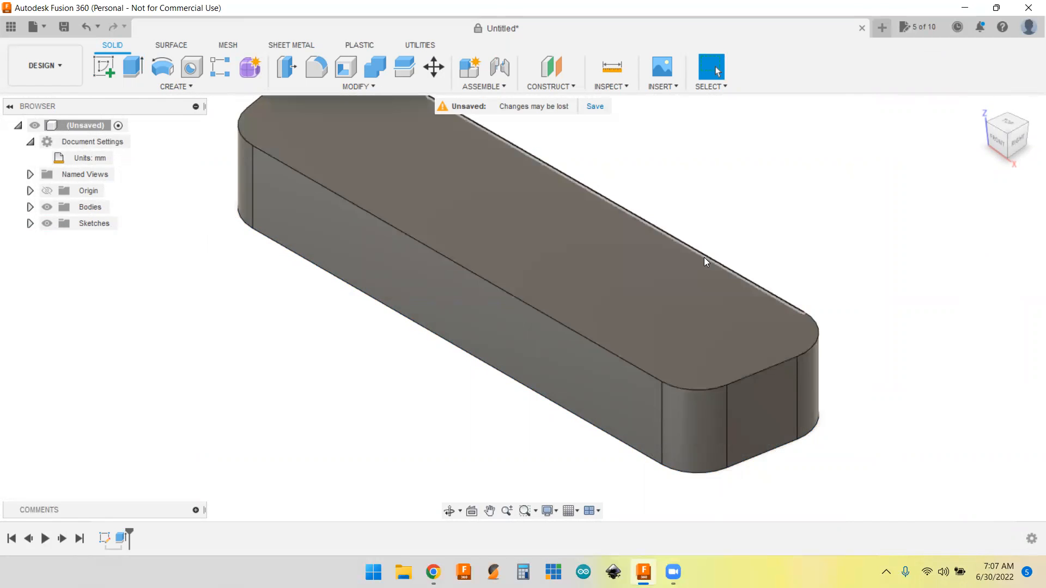
pyautogui.keyDown('shift'); pyautogui.moveTo(760, 226); pyautogui.dragTo(831, 263, button='middle'); pyautogui.keyUp('shift')
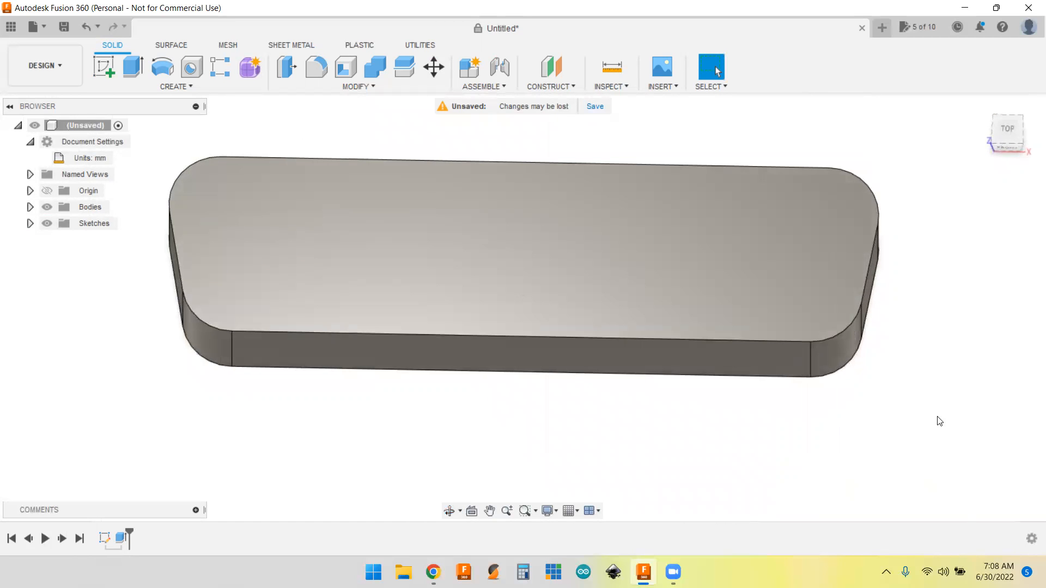